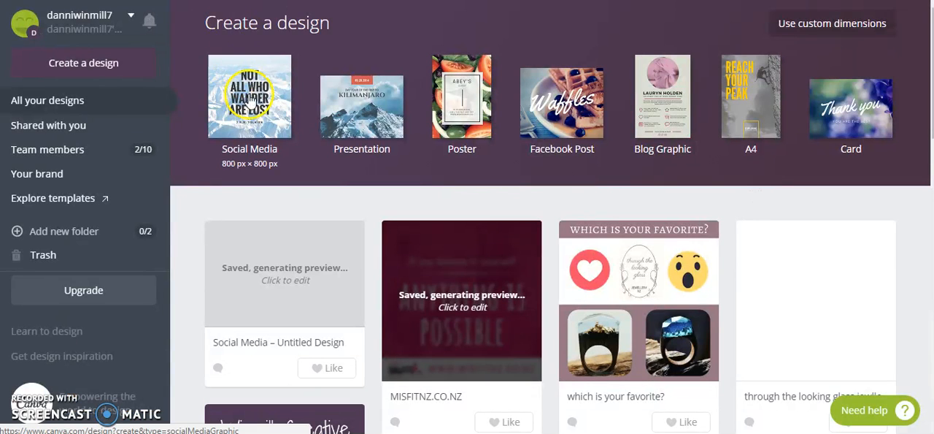
# - Create a new Social Media design, and save the MisFIT NZ logo image from the MisFit NZ Facebook page
pyautogui.click(248, 98)
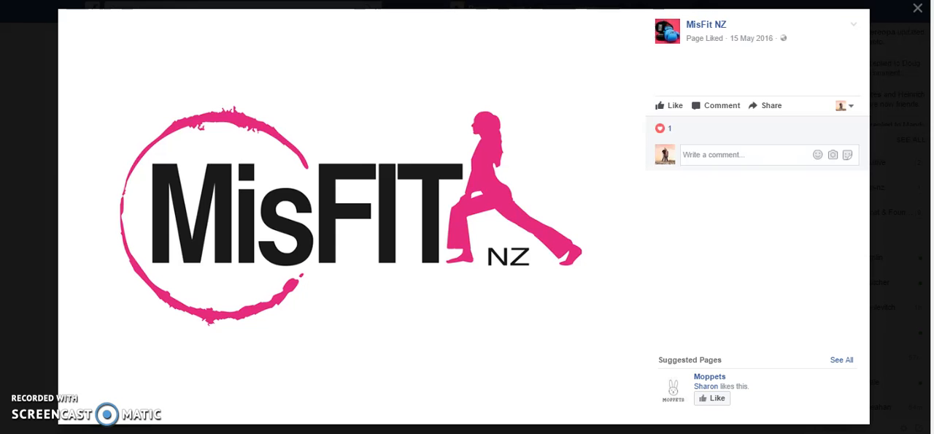
pyautogui.rightClick(468, 124)
pyautogui.click(509, 152)
pyautogui.click(798, 412)
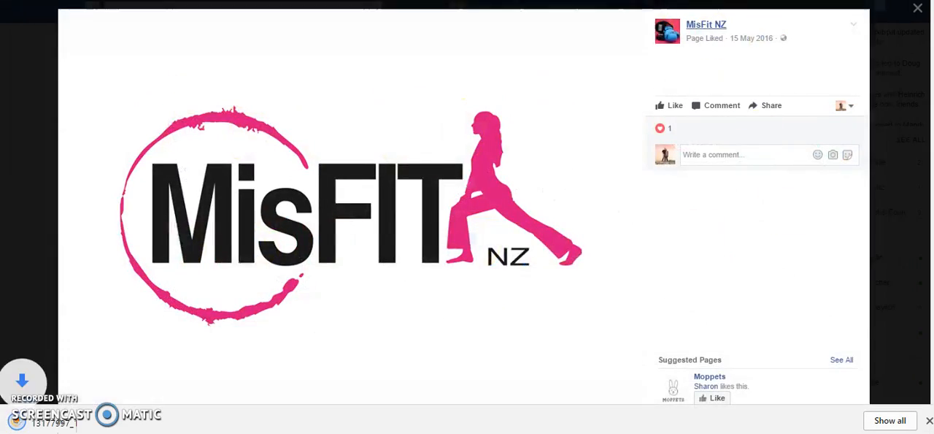
pyautogui.press('Escape')
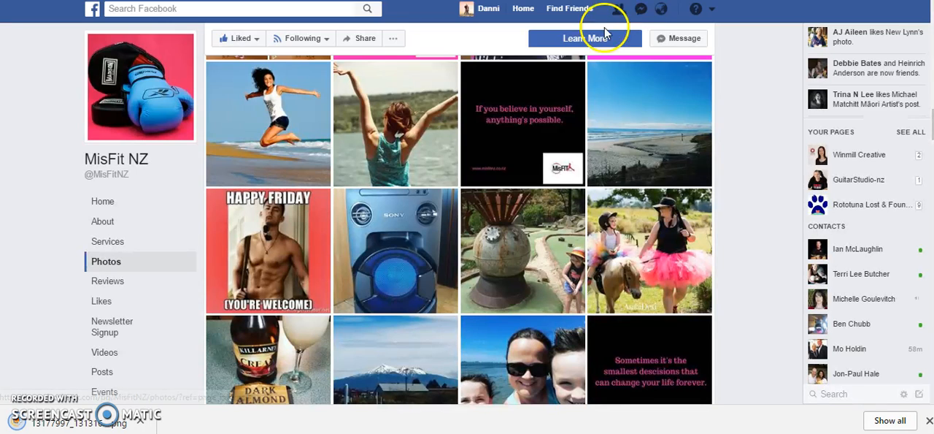
# - Find the photo of the woman in the pink tutu leading a pony among the page's photos and save it
pyautogui.scroll(-3, 738, 241)
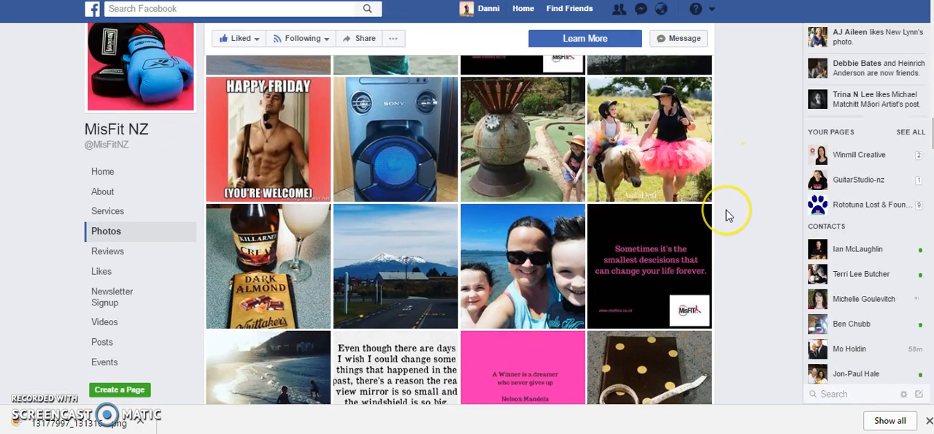
pyautogui.scroll(3, 726, 215)
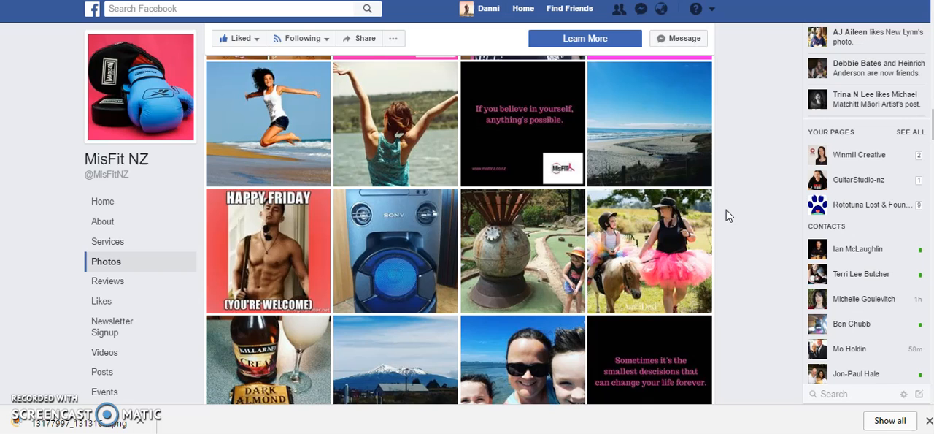
pyautogui.scroll(-2, 707, 225)
pyautogui.click(659, 177)
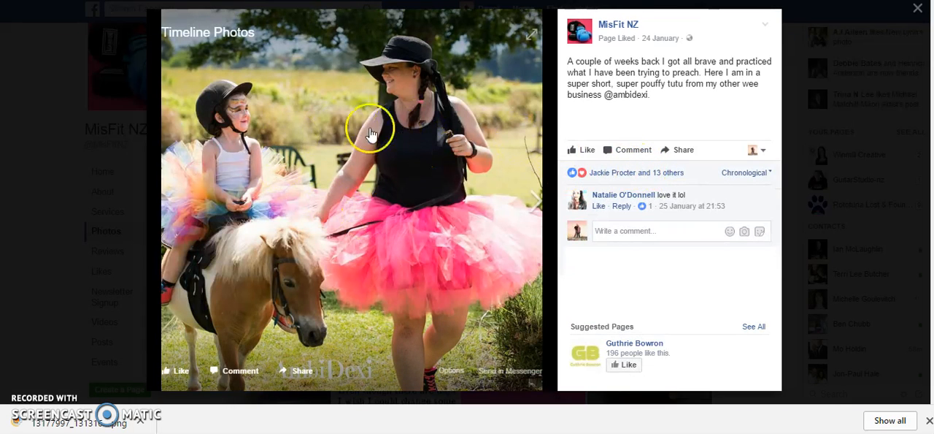
pyautogui.rightClick(305, 95)
pyautogui.click(326, 122)
pyautogui.click(795, 410)
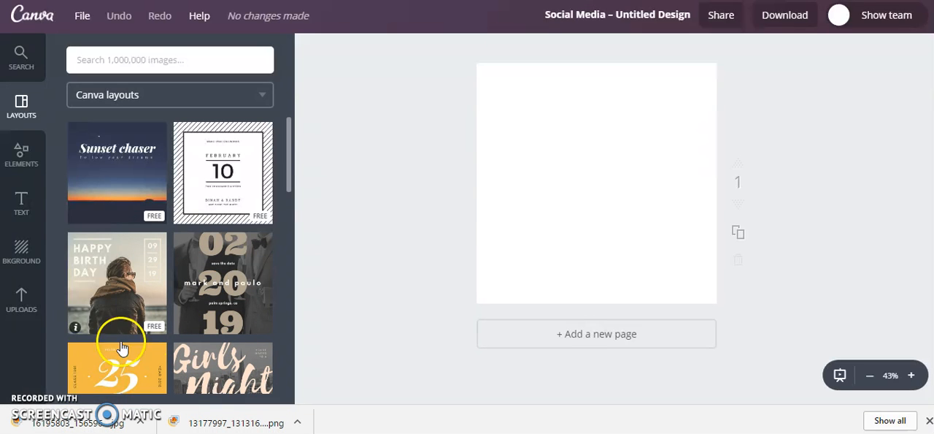
# - Switch to Canva, upload the two downloaded images and add the pony photo to the blank page
pyautogui.moveTo(81, 423); pyautogui.dragTo(127, 254)
pyautogui.moveTo(206, 427); pyautogui.dragTo(176, 243)
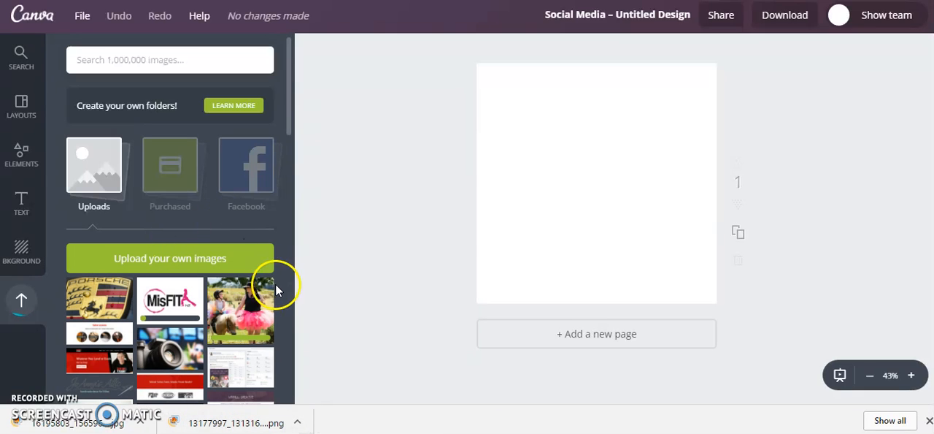
pyautogui.click(236, 296)
pyautogui.click(557, 67)
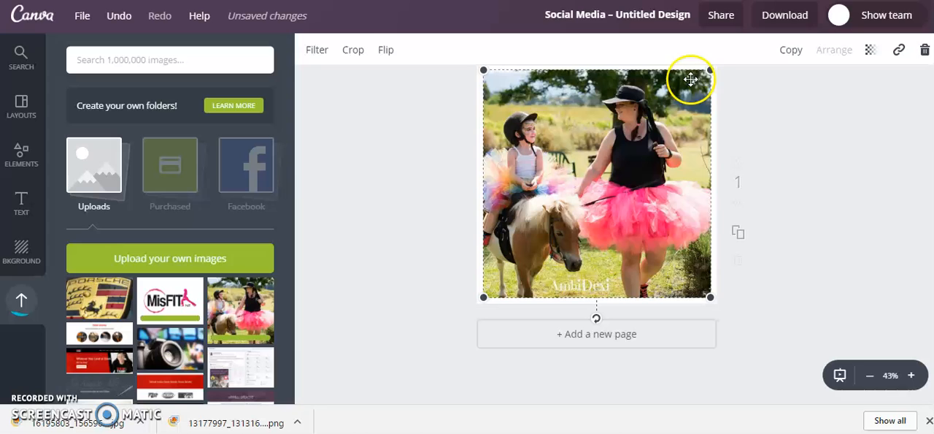
# - Enlarge the pony photo to fill the entire page and adjust its position within the frame
pyautogui.moveTo(715, 73); pyautogui.dragTo(736, 56)
pyautogui.moveTo(484, 297); pyautogui.dragTo(456, 324)
pyautogui.scroll(1, 715, 257)
pyautogui.moveTo(662, 180); pyautogui.dragTo(664, 172)
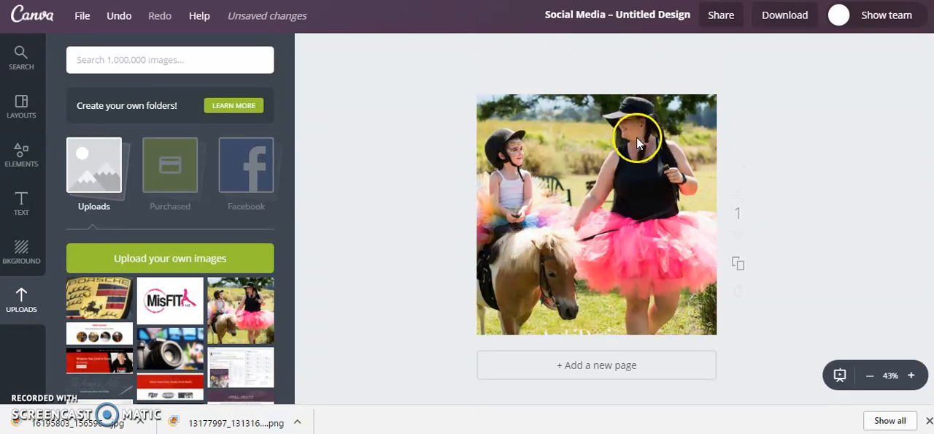
pyautogui.click(647, 176)
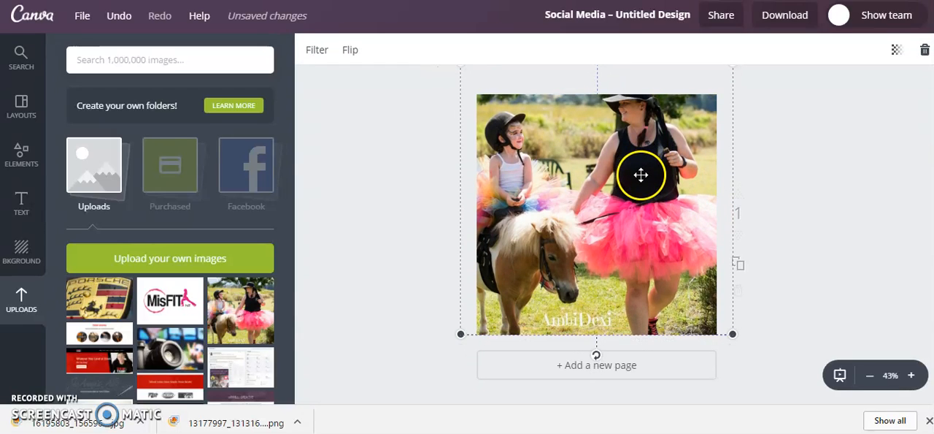
pyautogui.moveTo(733, 339)
pyautogui.mouseDown()
pyautogui.moveTo(720, 329)
pyautogui.moveTo(729, 339)
pyautogui.mouseUp()
pyautogui.click(772, 301)
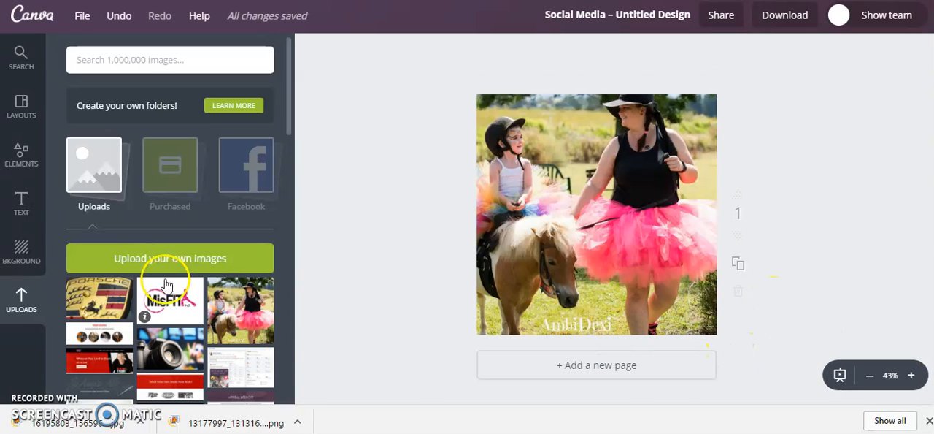
# - Add a square shape over the photo and set its colour to the pink code d30a74
pyautogui.click(24, 162)
pyautogui.click(92, 212)
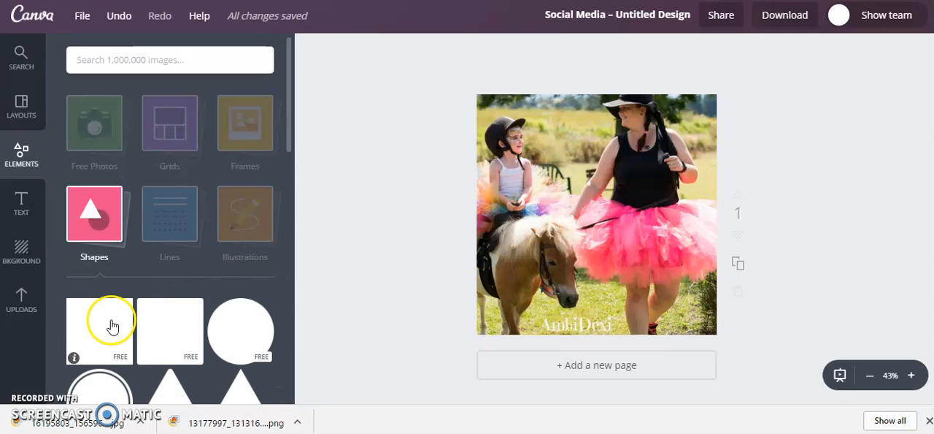
pyautogui.click(110, 324)
pyautogui.click(310, 50)
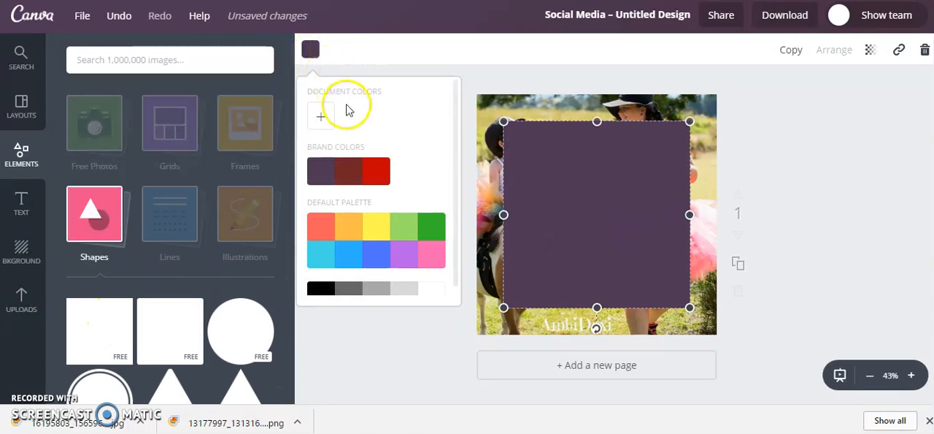
pyautogui.click(321, 117)
pyautogui.click(441, 307)
pyautogui.rightClick(415, 303)
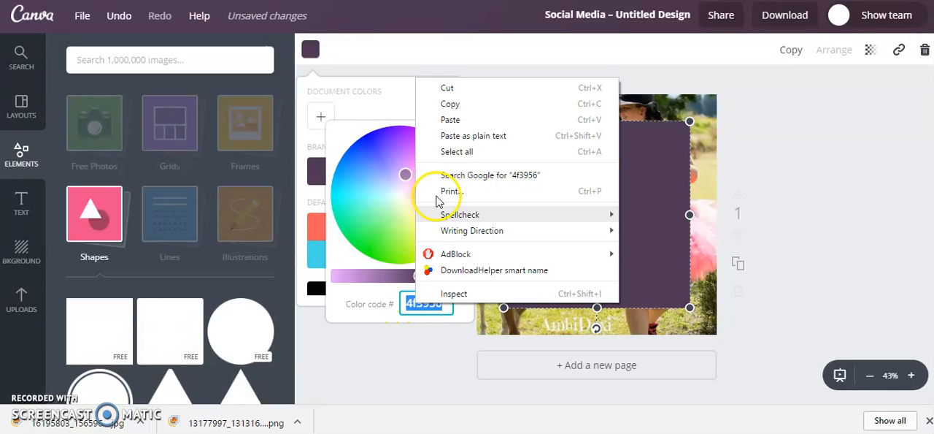
pyautogui.click(451, 119)
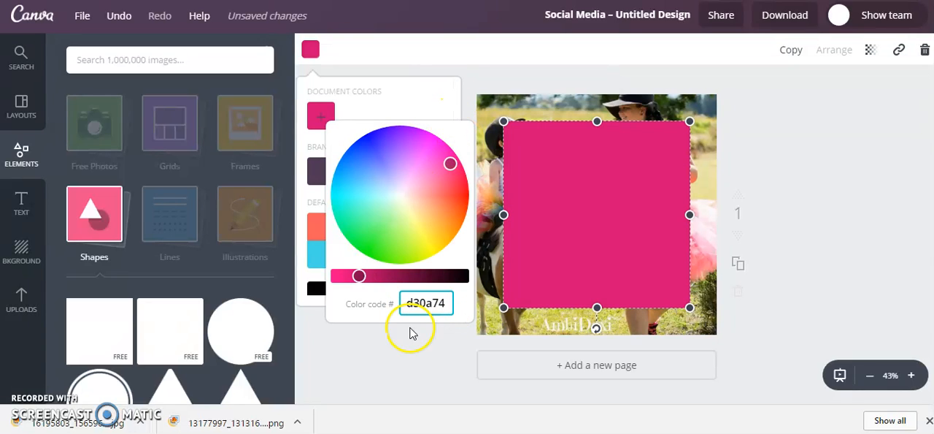
pyautogui.click(396, 357)
# - Stretch the pink square to cover the whole page and set its transparency to 90
pyautogui.click(514, 135)
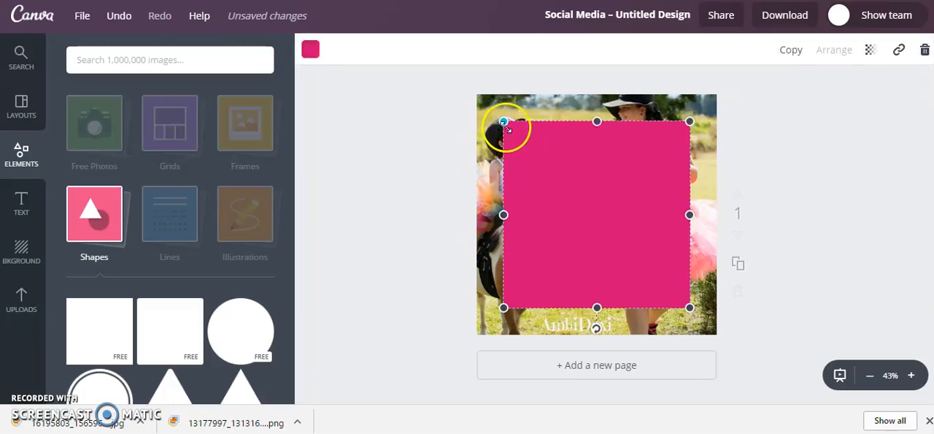
pyautogui.moveTo(504, 120); pyautogui.dragTo(472, 95)
pyautogui.moveTo(690, 307); pyautogui.dragTo(722, 339)
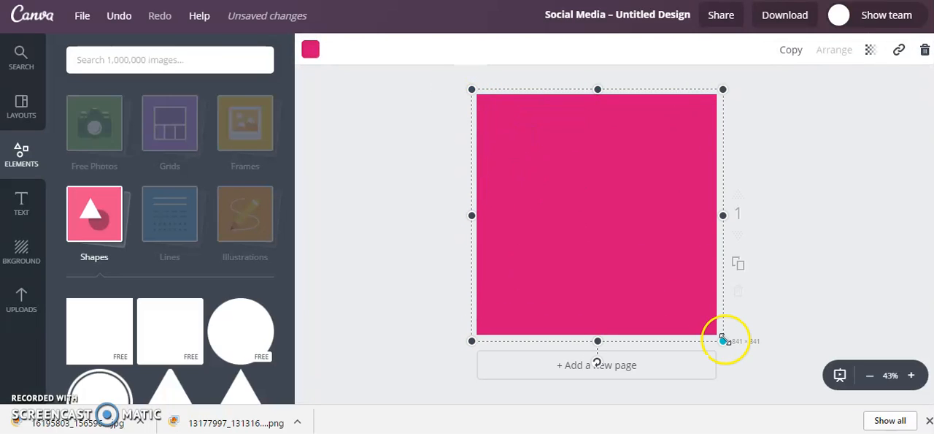
pyautogui.click(873, 51)
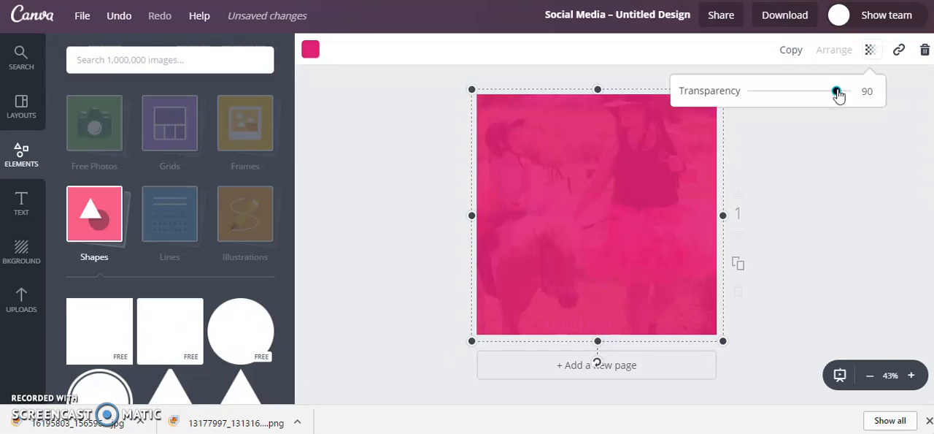
pyautogui.click(838, 155)
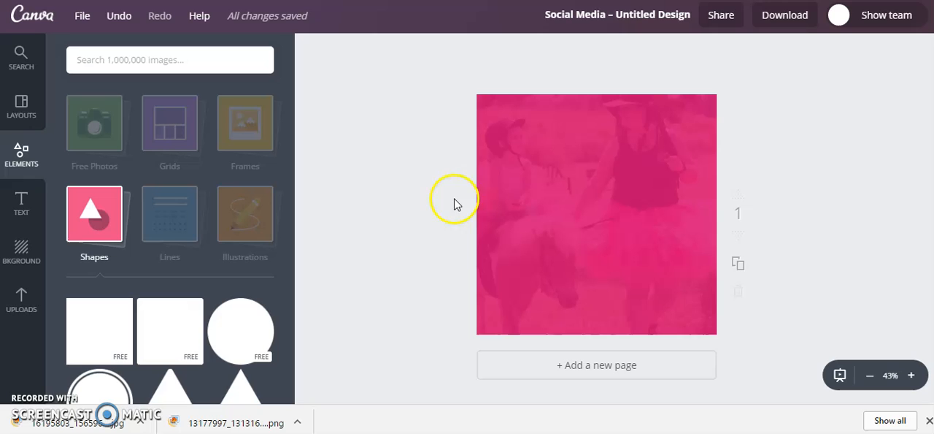
# - Add a second square, reduce it to a thin full-width strip along the page's bottom edge and colour it white
pyautogui.click(106, 321)
pyautogui.moveTo(596, 189); pyautogui.dragTo(574, 191)
pyautogui.moveTo(660, 227); pyautogui.dragTo(712, 224)
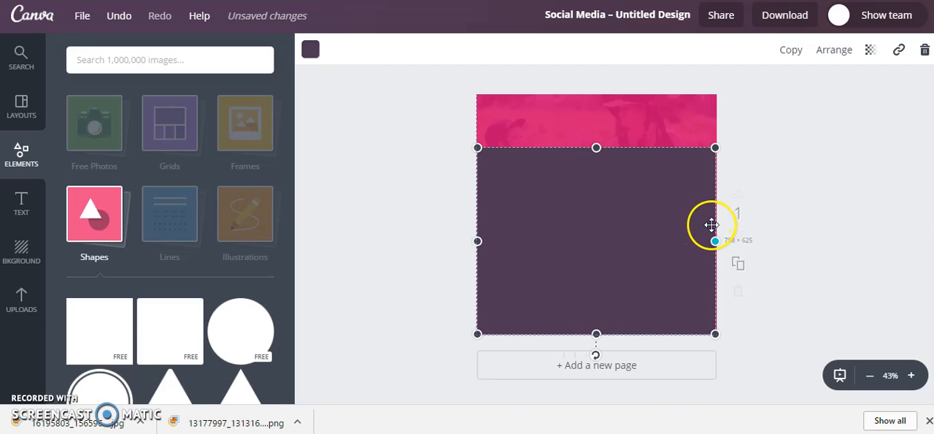
pyautogui.moveTo(597, 147); pyautogui.dragTo(595, 307)
pyautogui.click(307, 51)
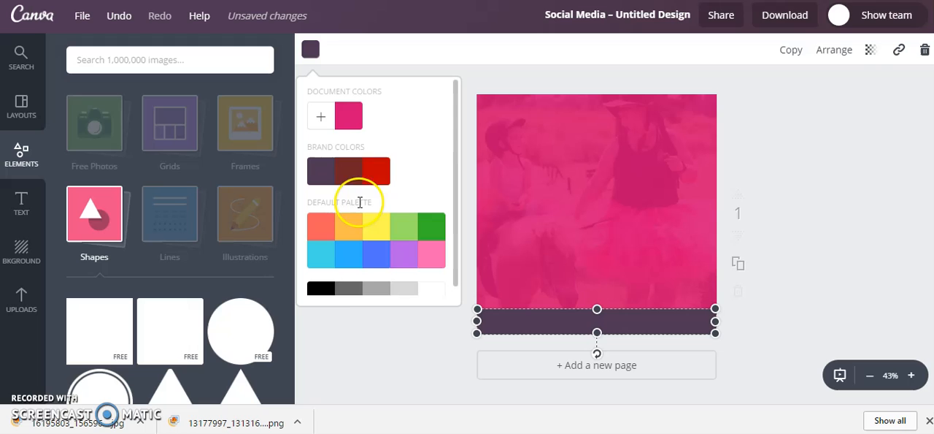
pyautogui.click(432, 293)
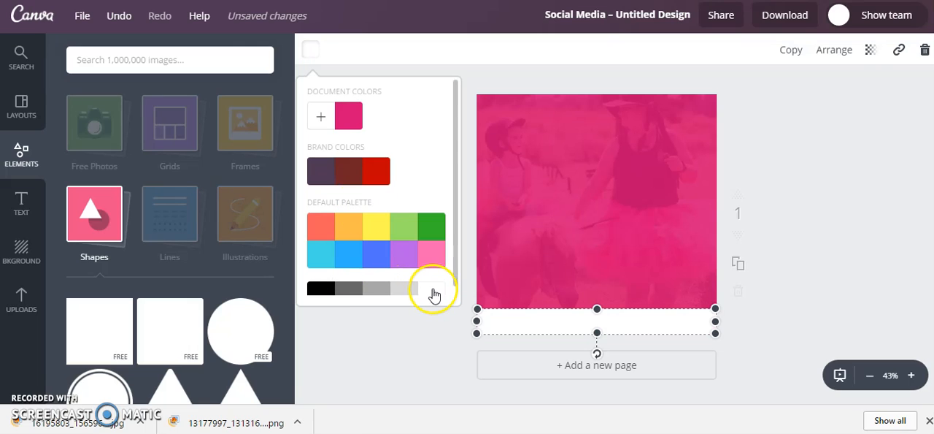
# - Add the uploaded MisFIT logo and shrink it into the left end of the white strip
pyautogui.click(21, 302)
pyautogui.click(661, 223)
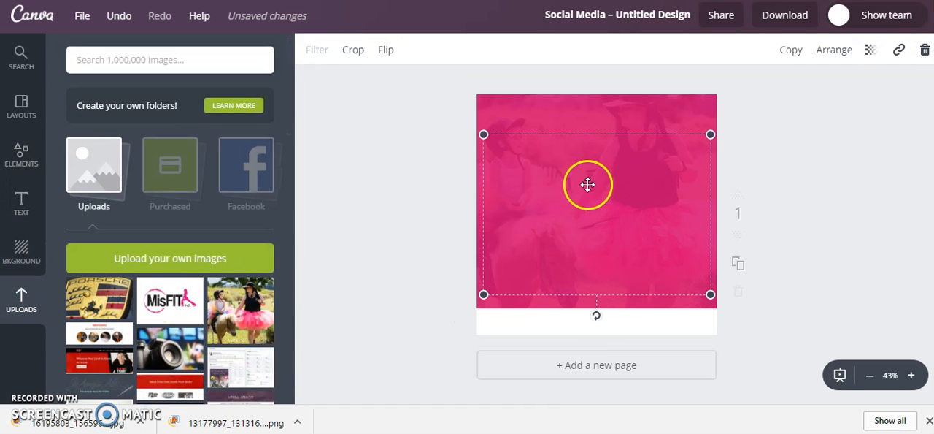
pyautogui.moveTo(562, 182); pyautogui.dragTo(553, 212)
pyautogui.moveTo(697, 178); pyautogui.dragTo(520, 319)
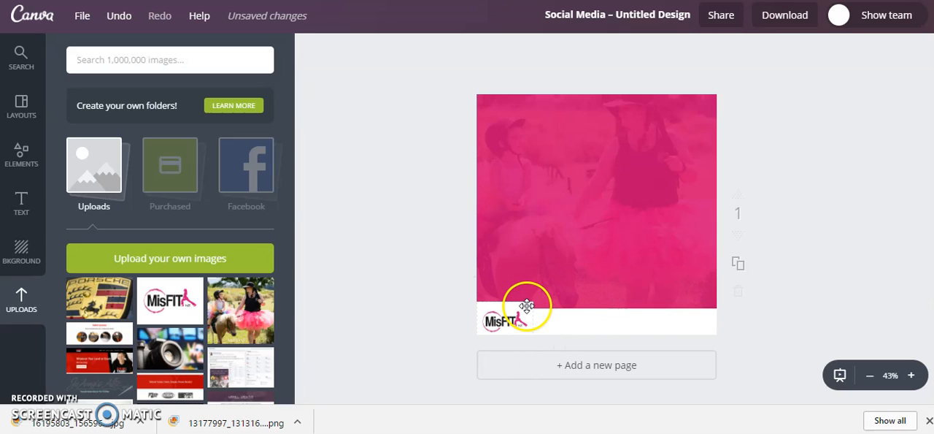
pyautogui.click(526, 305)
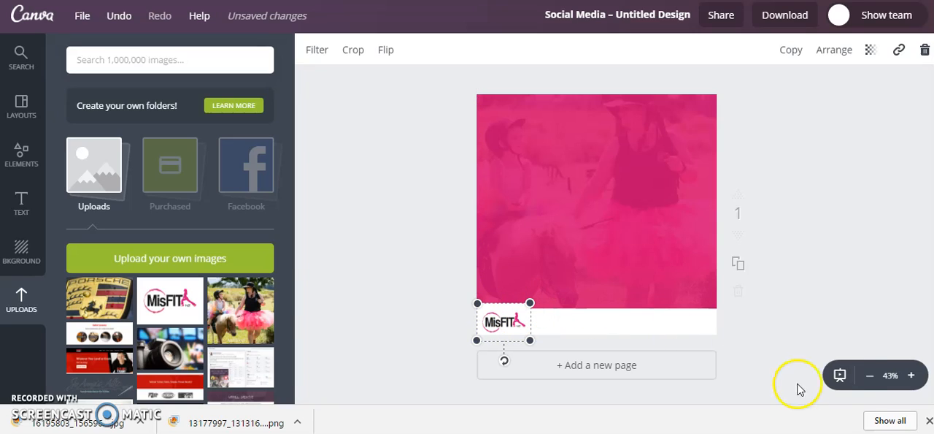
# - Nudge the logo up slightly and raise the white strip's top edge to make the strip a little taller
pyautogui.click(908, 375)
pyautogui.click(908, 375)
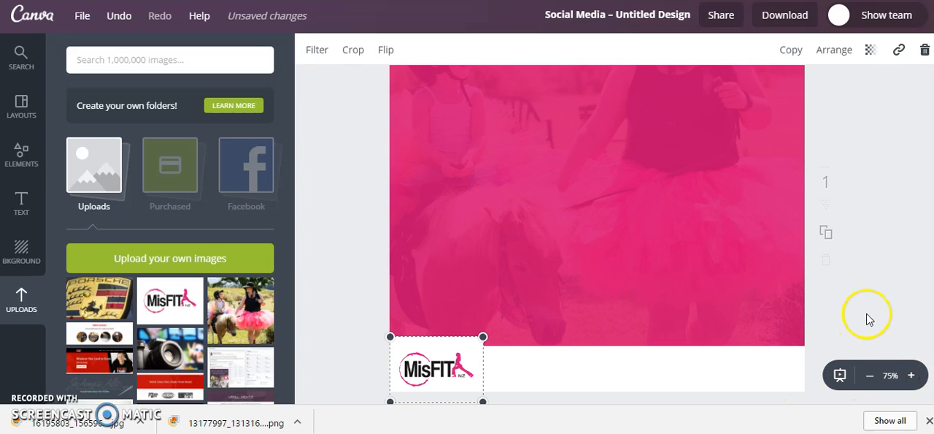
pyautogui.scroll(-1, 453, 284)
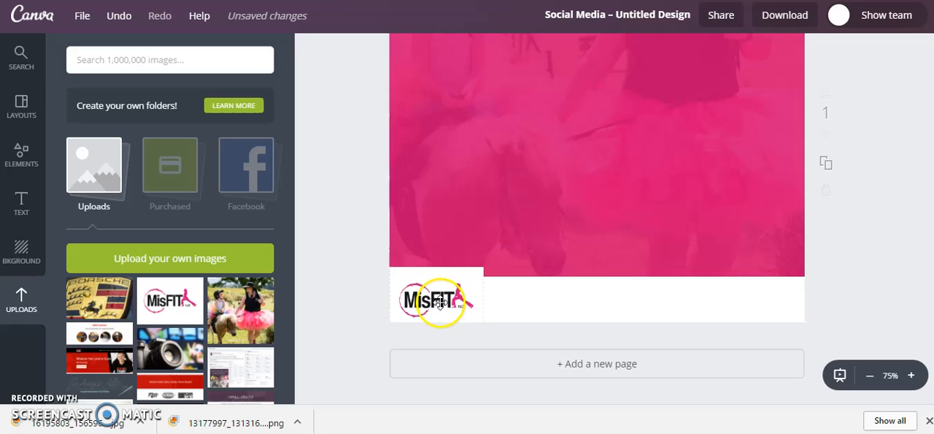
pyautogui.click(440, 302)
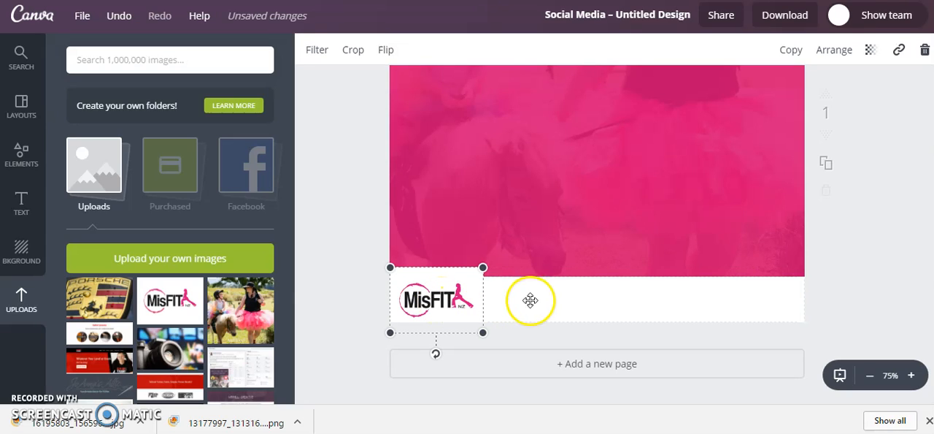
pyautogui.click(560, 299)
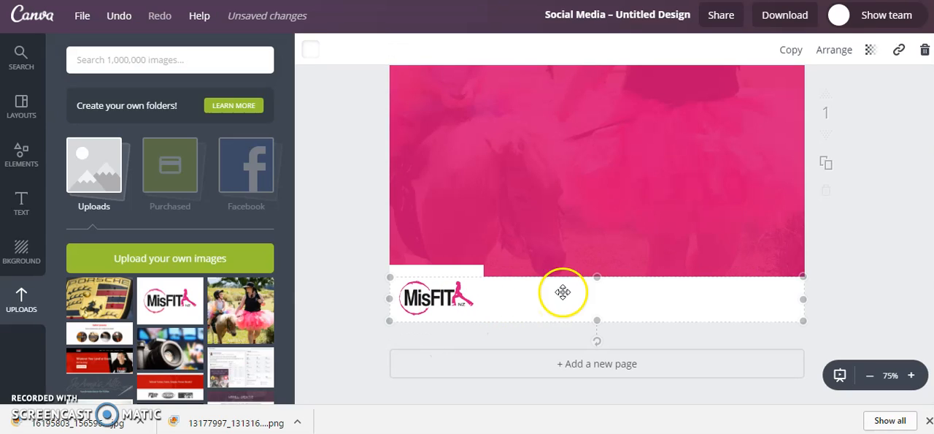
pyautogui.moveTo(596, 276); pyautogui.dragTo(597, 271)
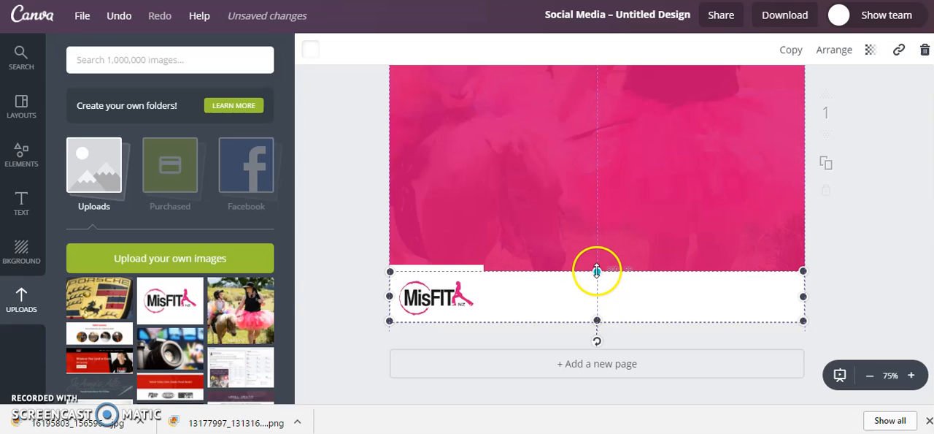
pyautogui.click(352, 285)
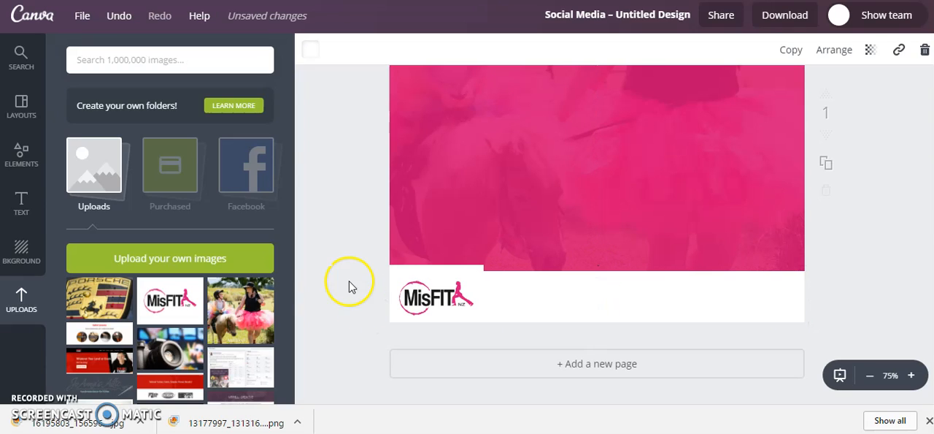
# - Crop the MisFIT logo's surrounding white margin so that it fits inside the white strip
pyautogui.click(437, 292)
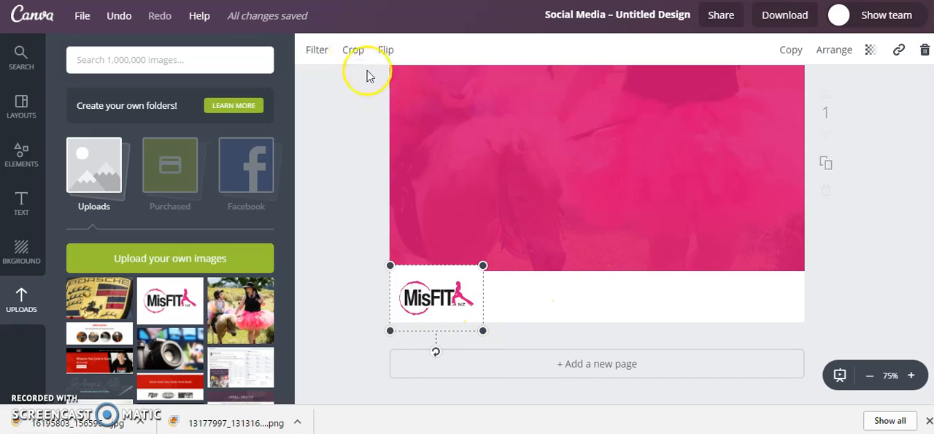
pyautogui.click(353, 49)
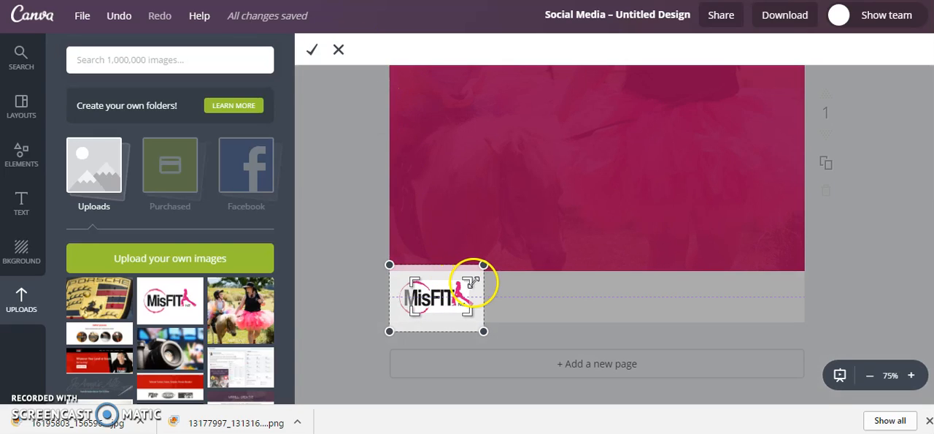
pyautogui.moveTo(476, 282); pyautogui.dragTo(478, 280)
pyautogui.moveTo(410, 319); pyautogui.dragTo(395, 319)
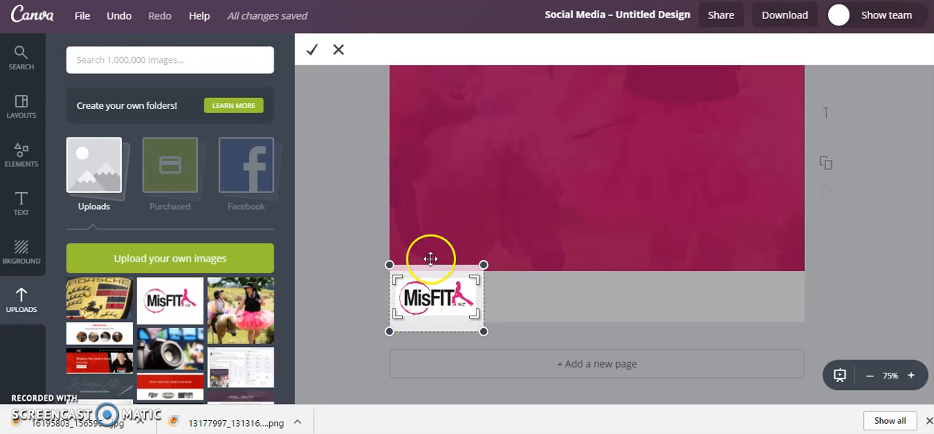
pyautogui.click(312, 49)
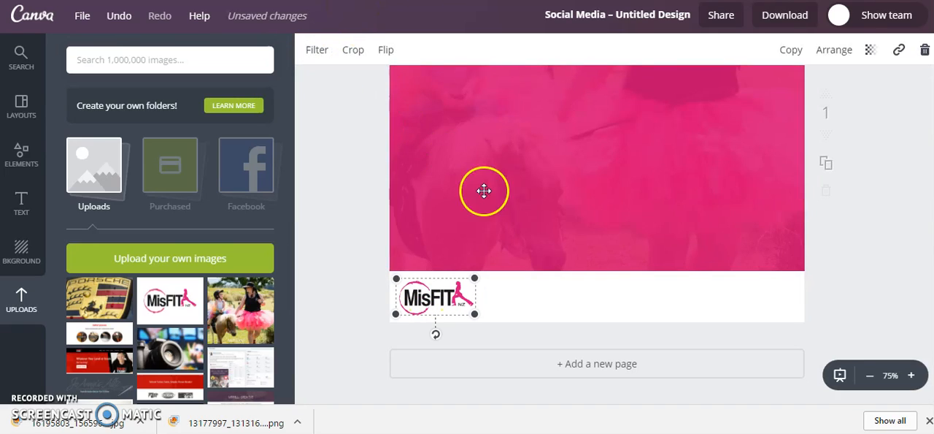
pyautogui.click(340, 286)
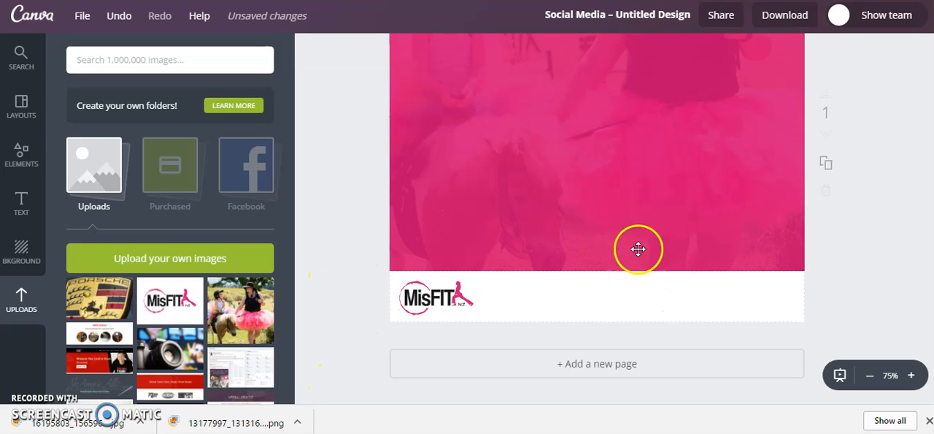
pyautogui.click(23, 198)
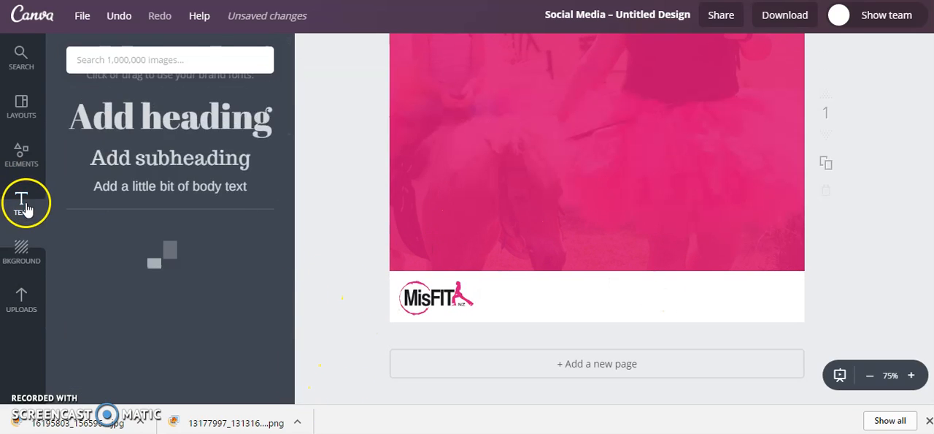
pyautogui.click(228, 139)
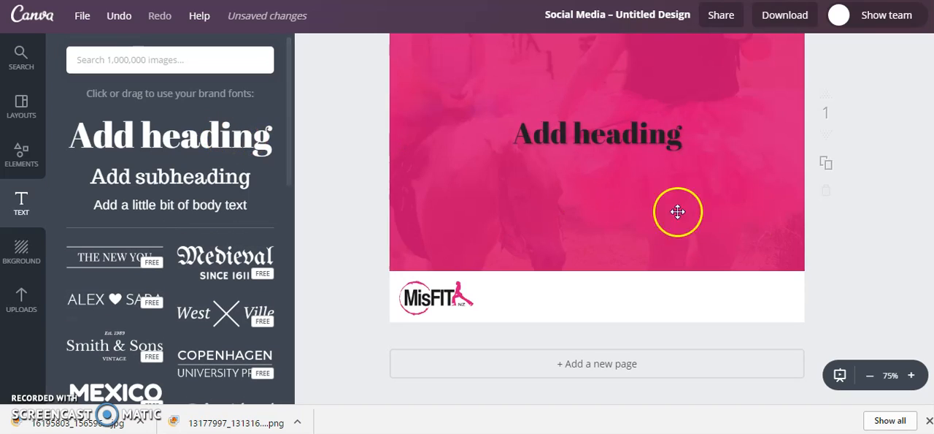
pyautogui.doubleClick(657, 138)
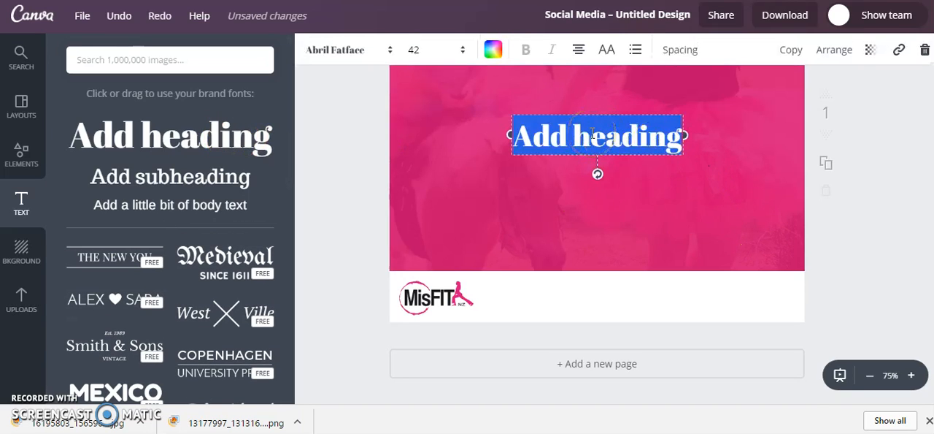
pyautogui.write('www.mis')
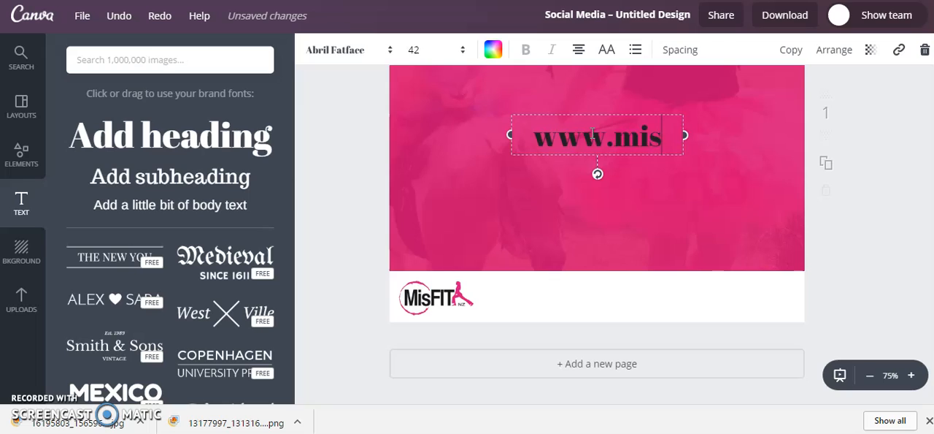
pyautogui.write('fit.co.')
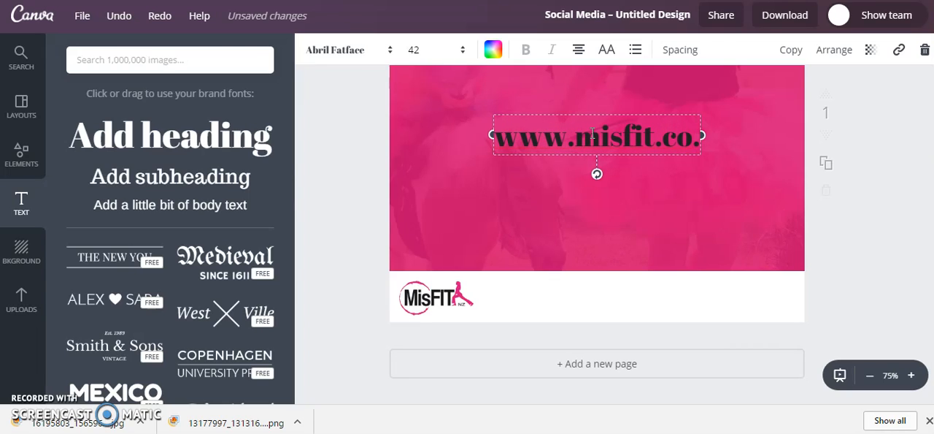
pyautogui.write('nz')
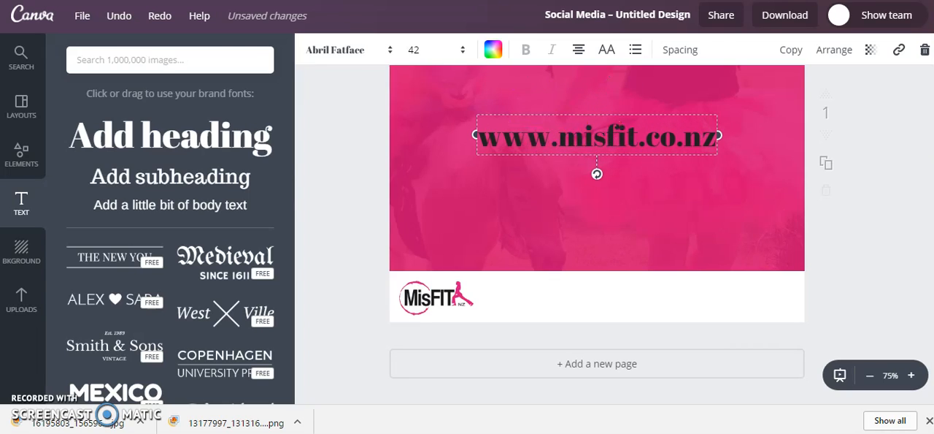
# - Colour the web address in the document's pink and place it beside the logo, widening its box to nearly the strip's right end
pyautogui.click(493, 49)
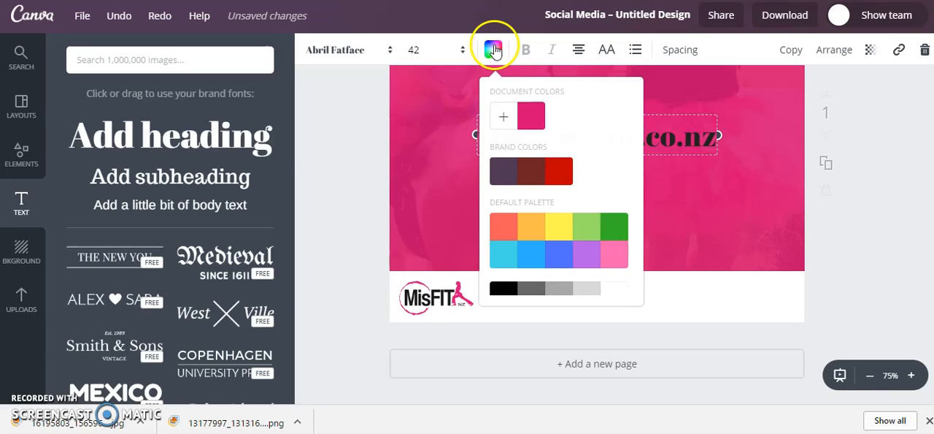
pyautogui.click(537, 121)
pyautogui.click(493, 49)
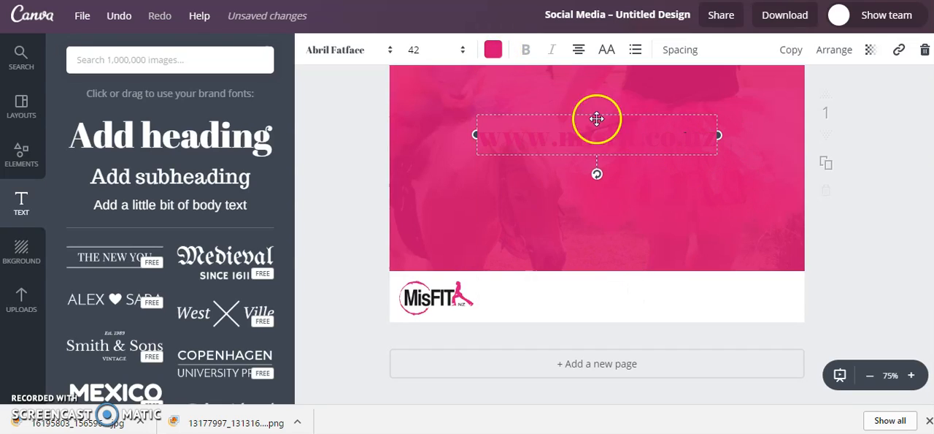
pyautogui.moveTo(643, 161); pyautogui.dragTo(655, 269)
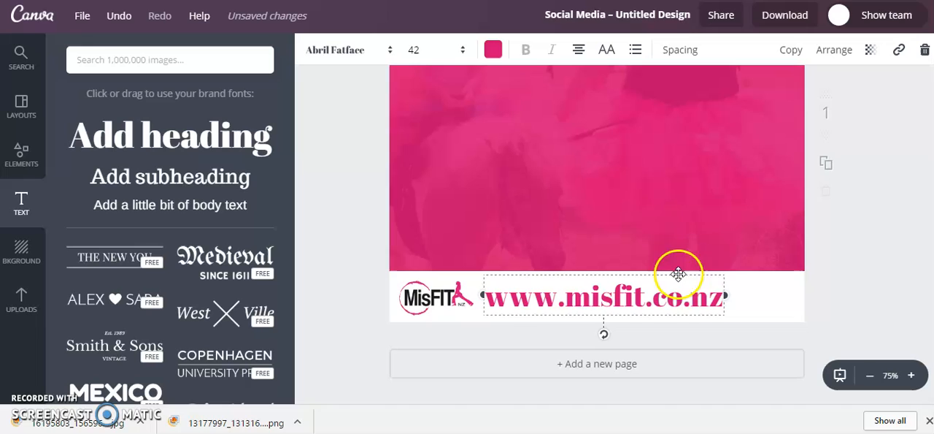
pyautogui.moveTo(734, 296); pyautogui.dragTo(801, 293)
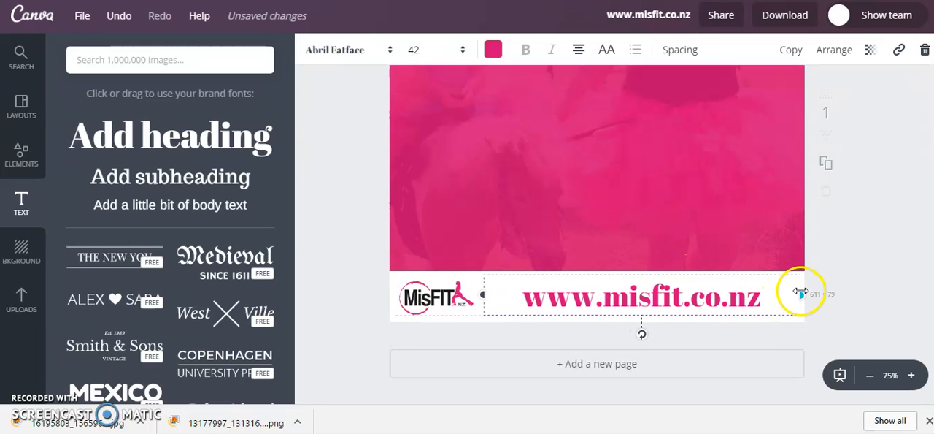
# - Set the web address's font to Cooper Hewitt and switch it to all uppercase
pyautogui.click(361, 51)
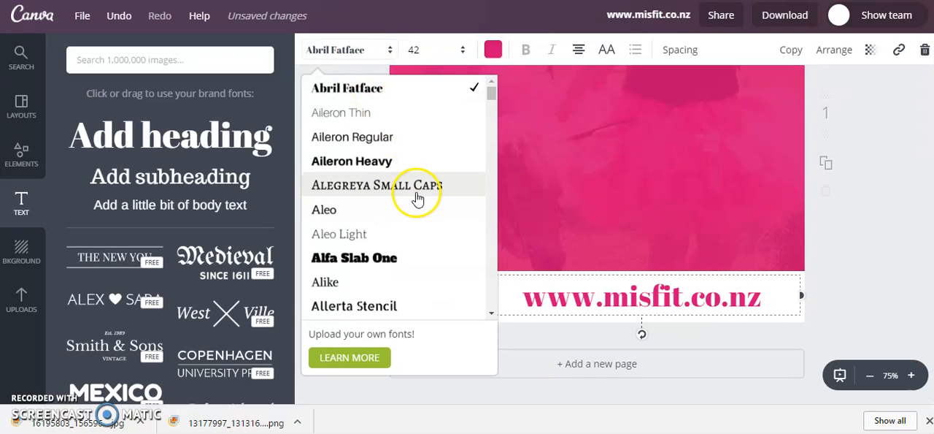
pyautogui.scroll(-10, 419, 197)
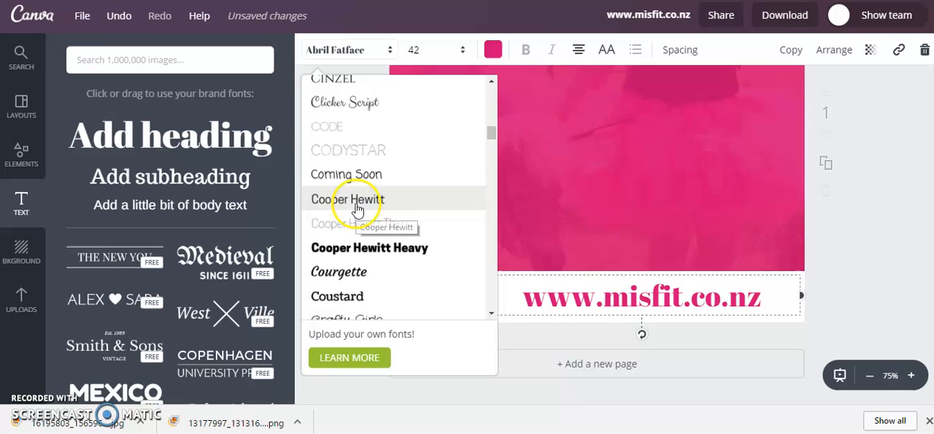
pyautogui.click(357, 208)
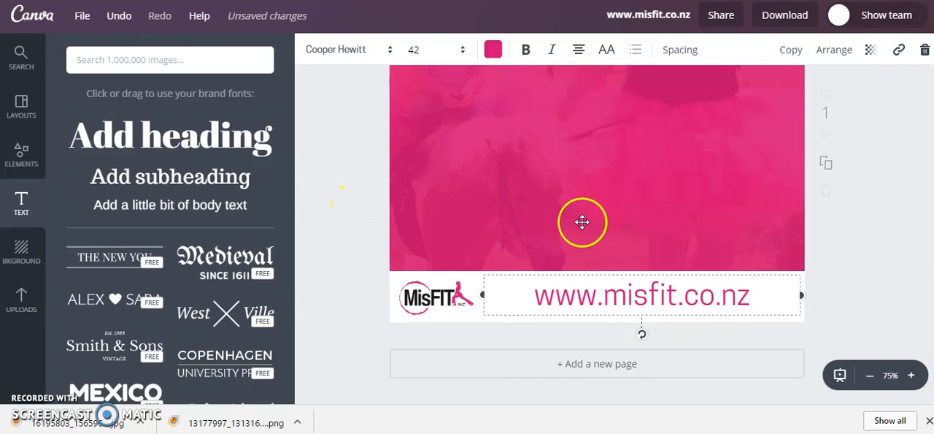
pyautogui.click(608, 50)
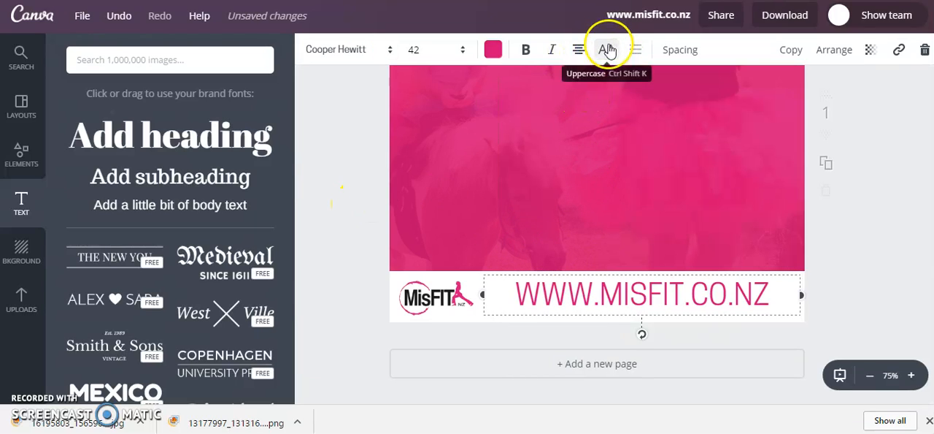
# - Reduce the web address's font size to 28 and shift it slightly down and left in the white strip
pyautogui.click(422, 49)
pyautogui.click(428, 165)
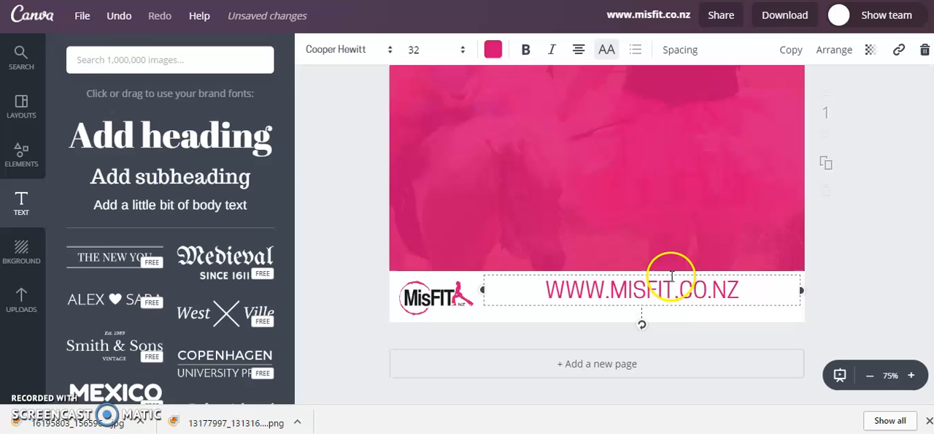
pyautogui.moveTo(672, 270); pyautogui.dragTo(665, 276)
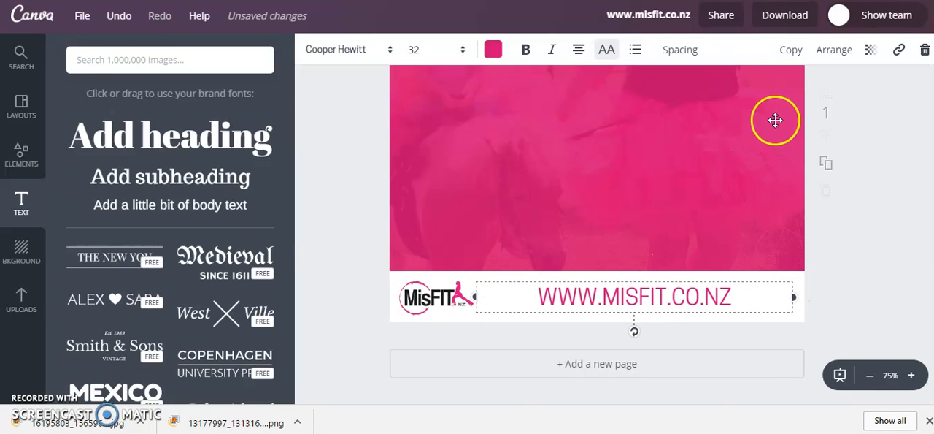
pyautogui.click(438, 47)
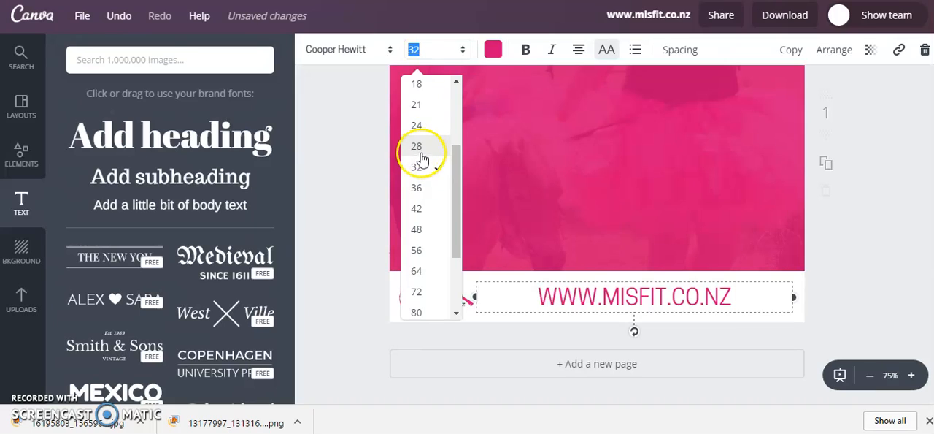
pyautogui.click(417, 147)
# - Set the web address's letter spacing to 350 and centre it in the strip's space beside the logo
pyautogui.click(680, 50)
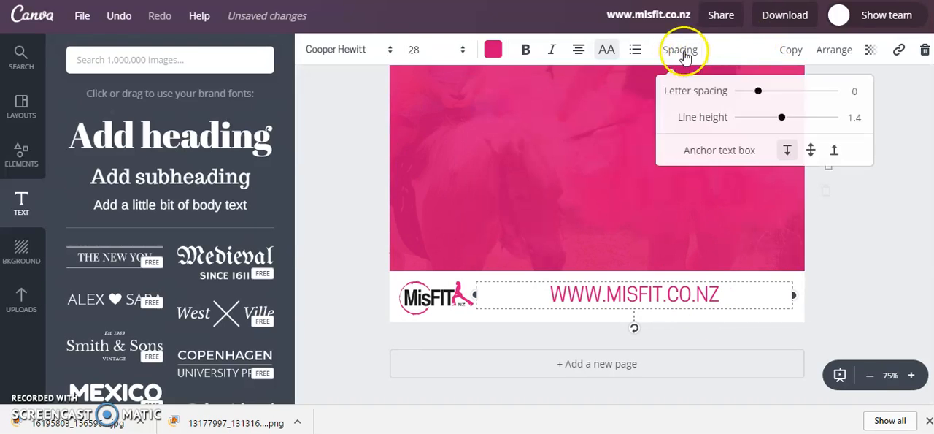
pyautogui.moveTo(759, 92); pyautogui.dragTo(791, 91)
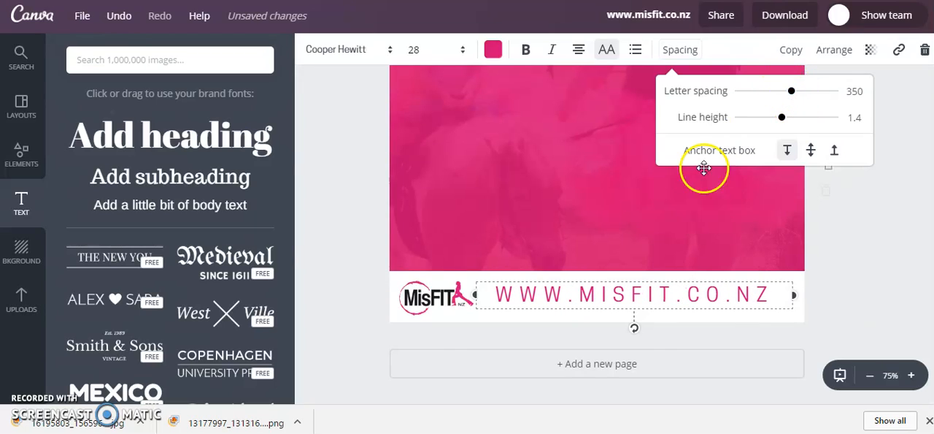
pyautogui.click(648, 280)
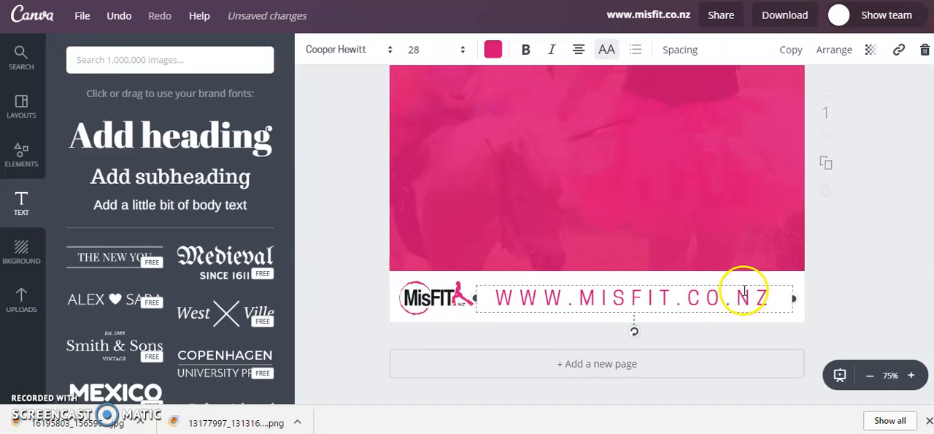
pyautogui.moveTo(473, 296); pyautogui.dragTo(486, 297)
pyautogui.click(905, 255)
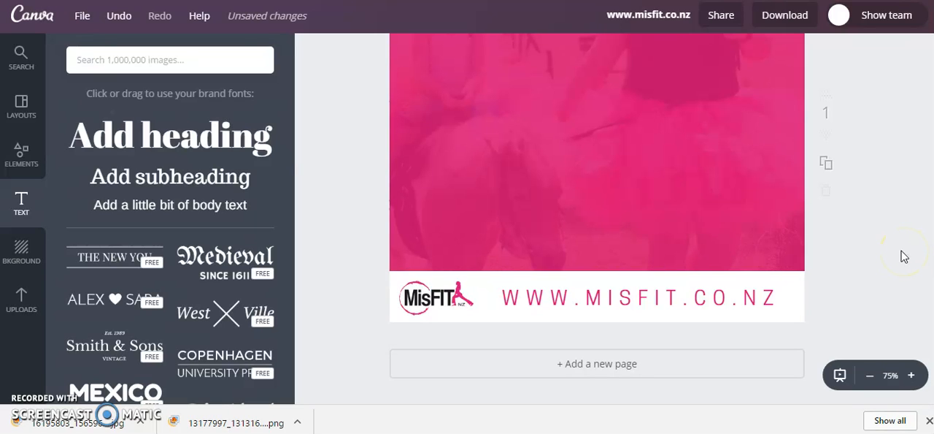
# - Add a heading over the pink photo with the text "If you believe in yourself"
pyautogui.scroll(3, 723, 270)
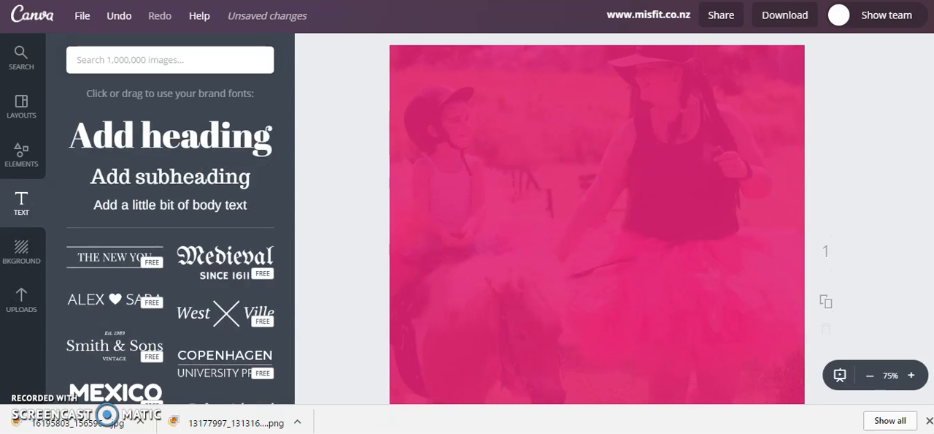
pyautogui.scroll(-3, 766, 182)
pyautogui.click(870, 375)
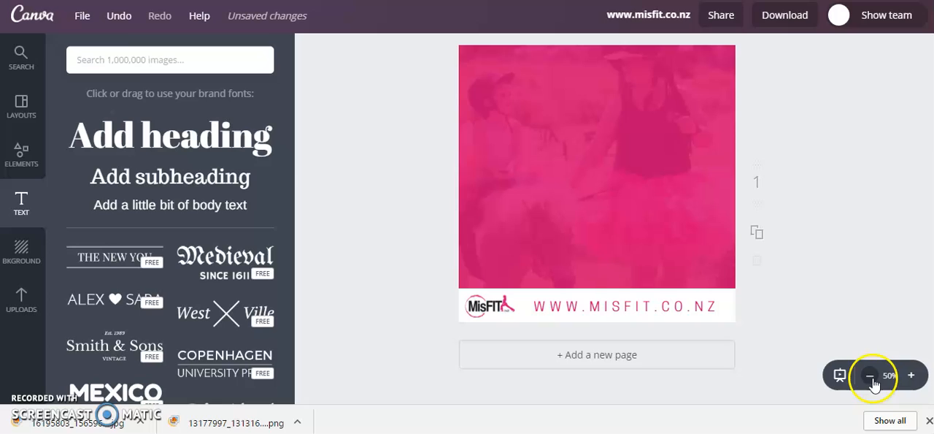
pyautogui.click(229, 142)
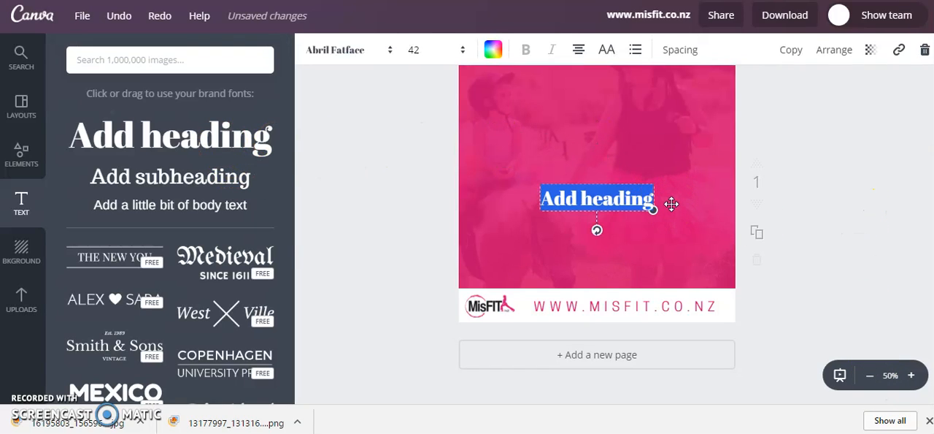
pyautogui.press('BackSpace')
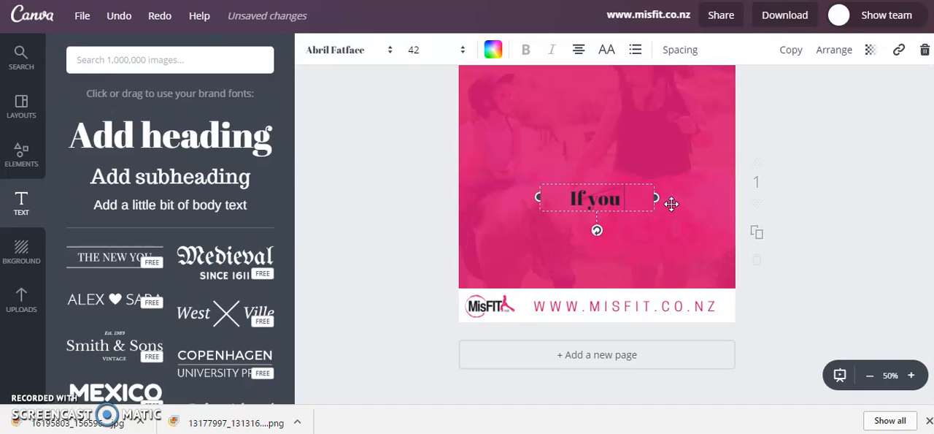
pyautogui.write('If you believe in yourself')
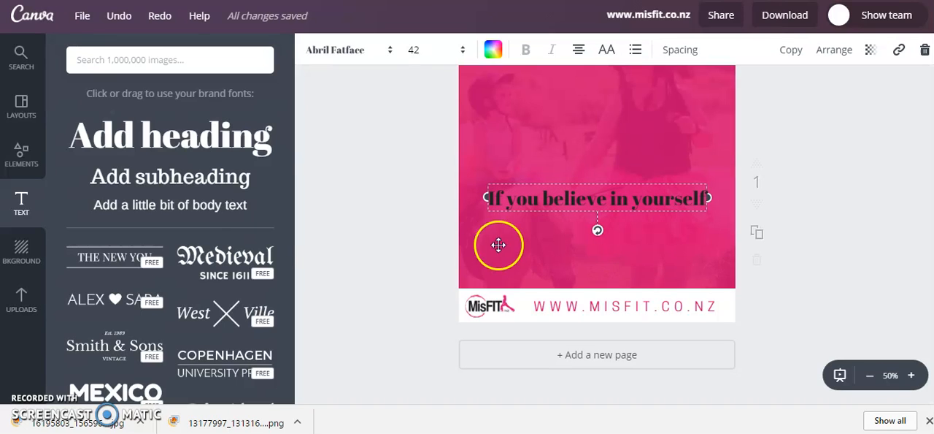
# - Set the font of the "If you believe in yourself" heading to Gidole
pyautogui.click(391, 58)
pyautogui.scroll(-10, 409, 236)
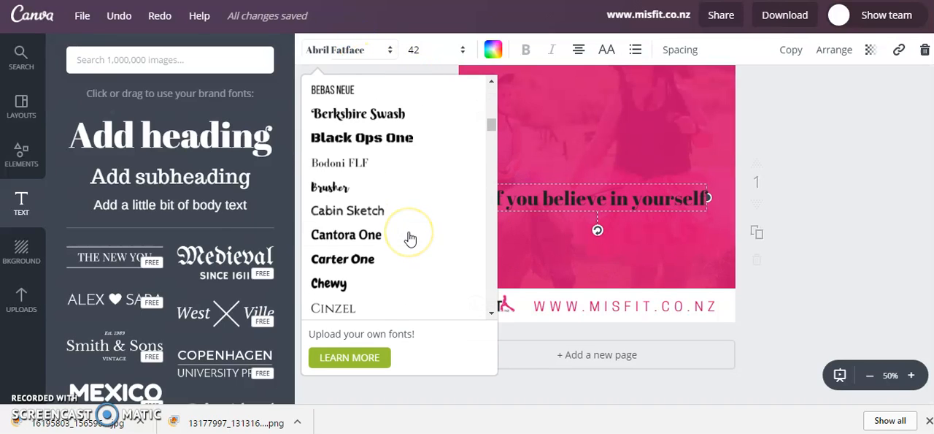
pyautogui.scroll(-7, 409, 236)
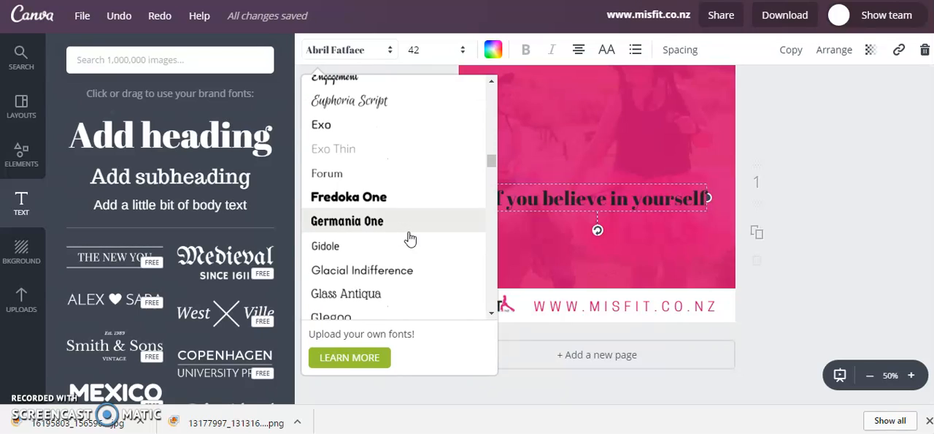
pyautogui.click(341, 249)
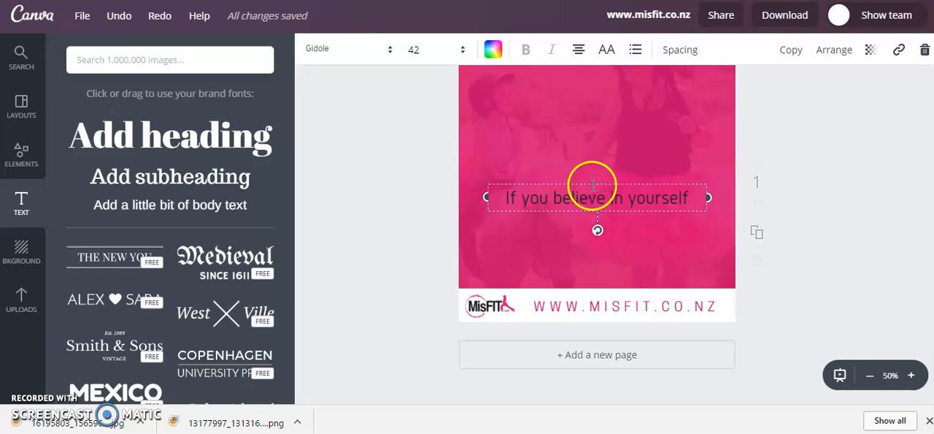
# - Colour the "If you believe in yourself" heading white and move it up toward the middle of the pink photo
pyautogui.click(493, 49)
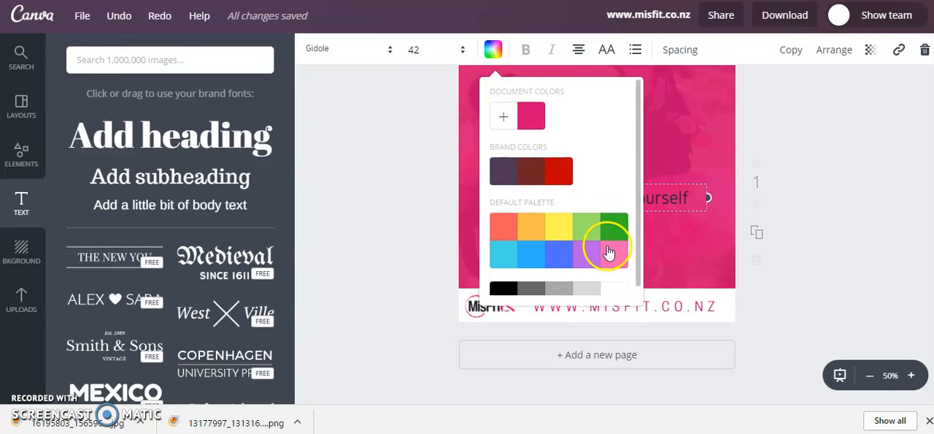
pyautogui.click(610, 288)
pyautogui.scroll(1, 761, 177)
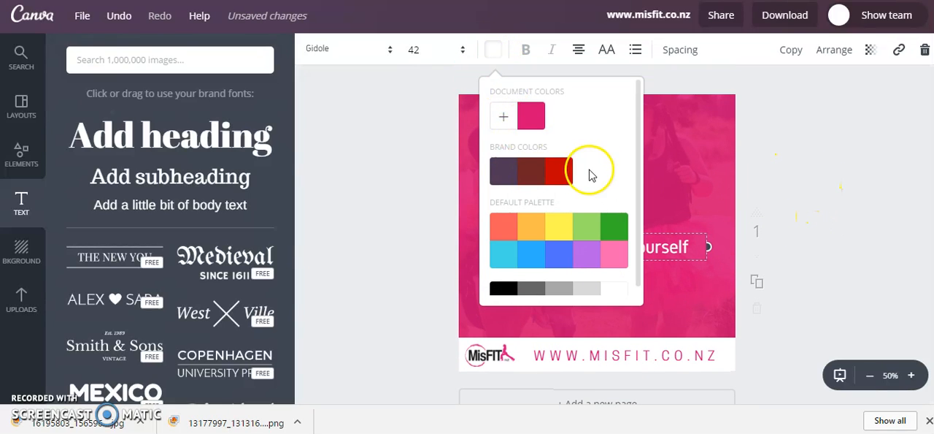
pyautogui.click(427, 145)
pyautogui.moveTo(621, 243); pyautogui.dragTo(626, 180)
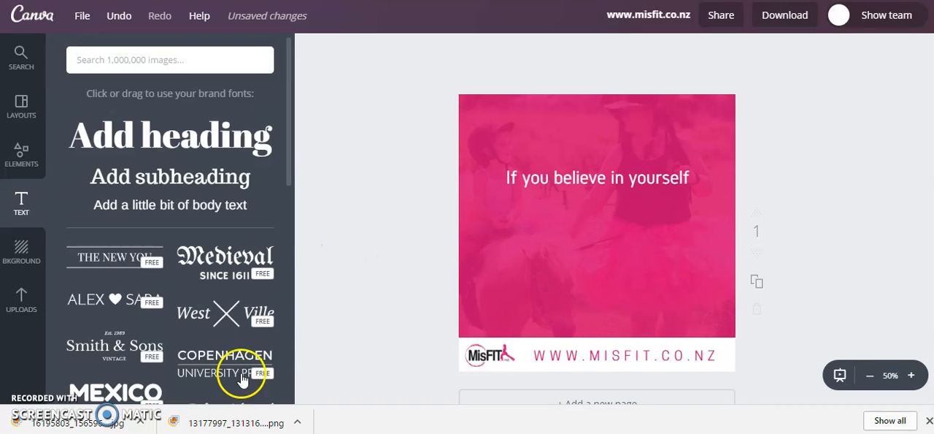
# - Add a dotted line element with dots that grow larger toward its centre
pyautogui.click(22, 153)
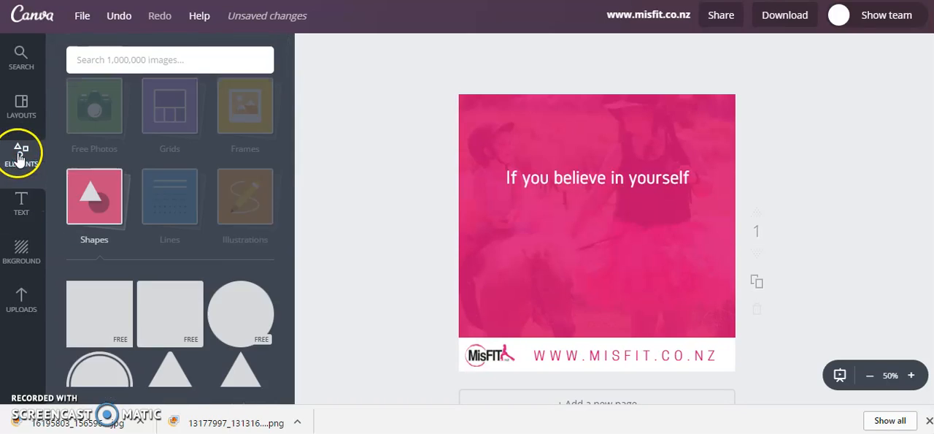
pyautogui.click(162, 228)
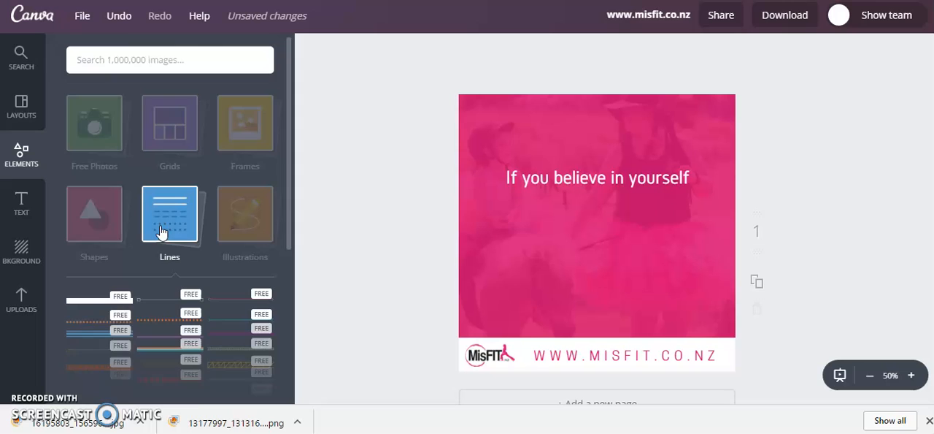
pyautogui.scroll(-5, 161, 246)
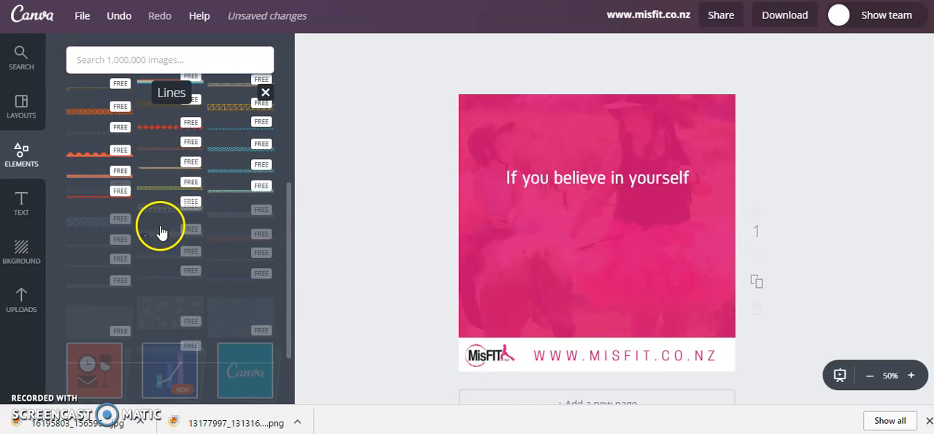
pyautogui.scroll(-2, 120, 277)
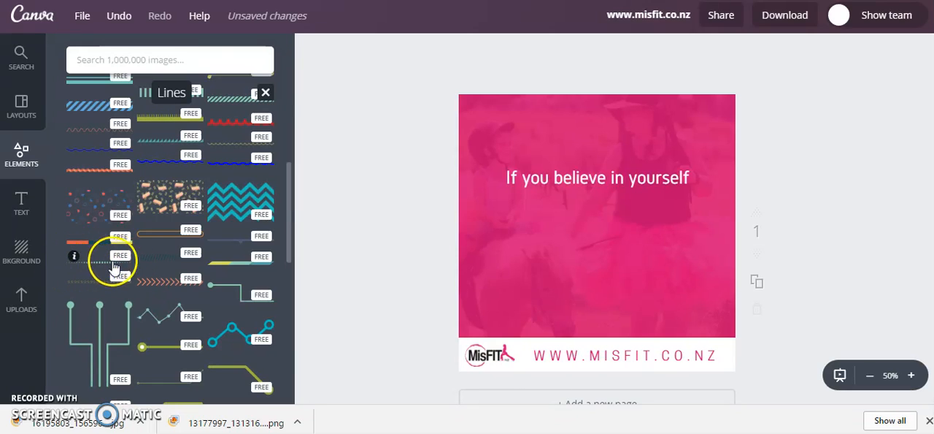
pyautogui.click(105, 269)
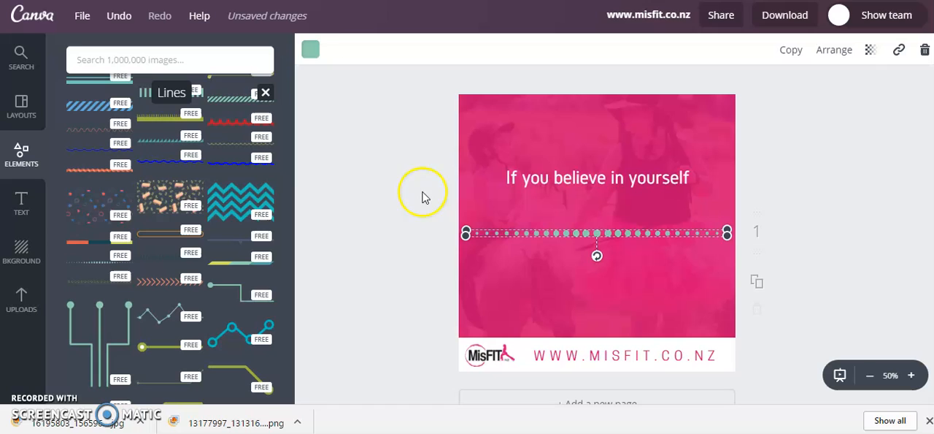
# - Recolour the dotted line white, then shrink it to about the heading's width and centre it just beneath the heading
pyautogui.click(312, 48)
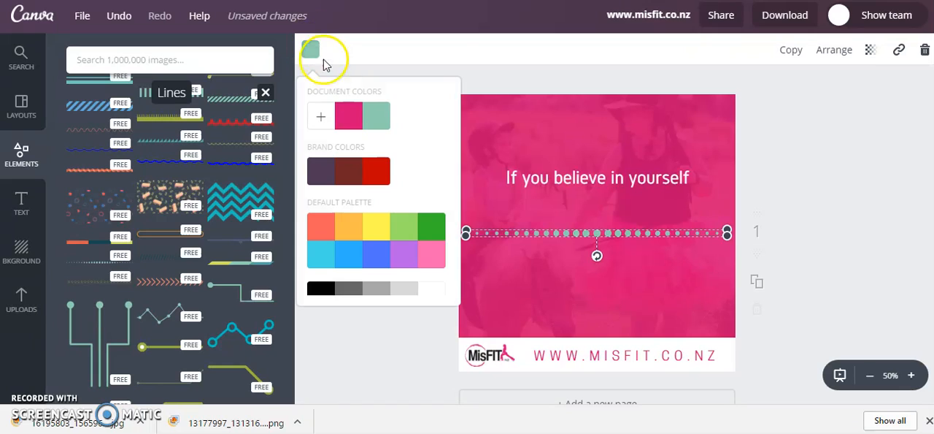
pyautogui.click(442, 289)
pyautogui.moveTo(727, 232); pyautogui.dragTo(649, 223)
pyautogui.moveTo(576, 233); pyautogui.dragTo(605, 196)
pyautogui.moveTo(689, 195); pyautogui.dragTo(675, 194)
pyautogui.moveTo(597, 192); pyautogui.dragTo(603, 198)
pyautogui.click(846, 182)
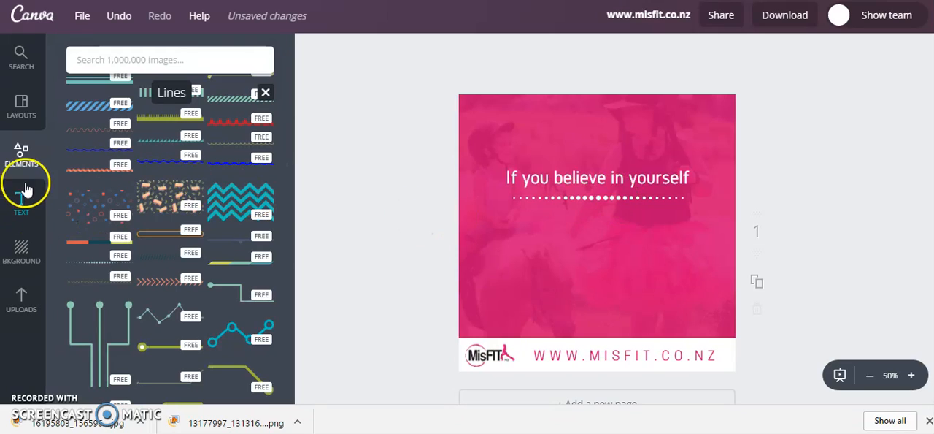
# - Add a second heading below the dotted line with the text "anything is possible"
pyautogui.click(41, 207)
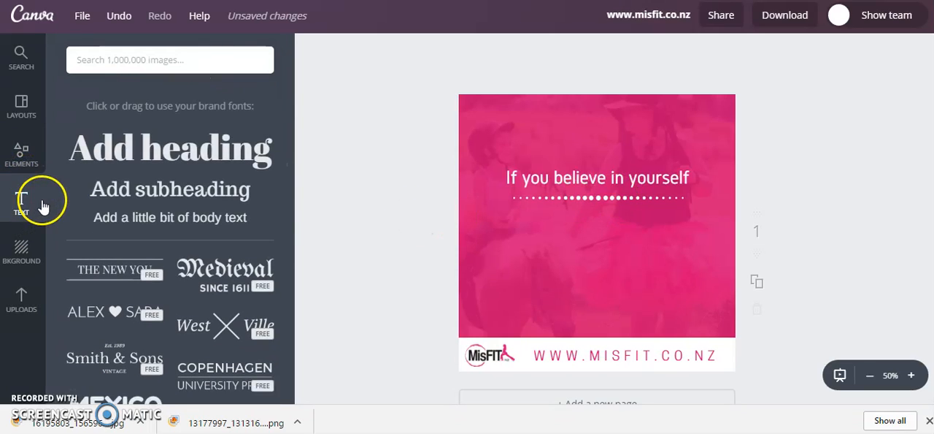
pyautogui.click(182, 135)
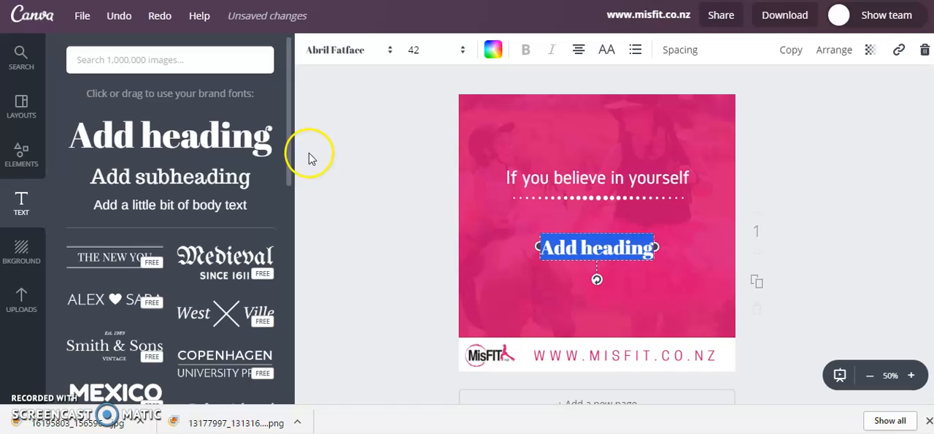
pyautogui.write('a')
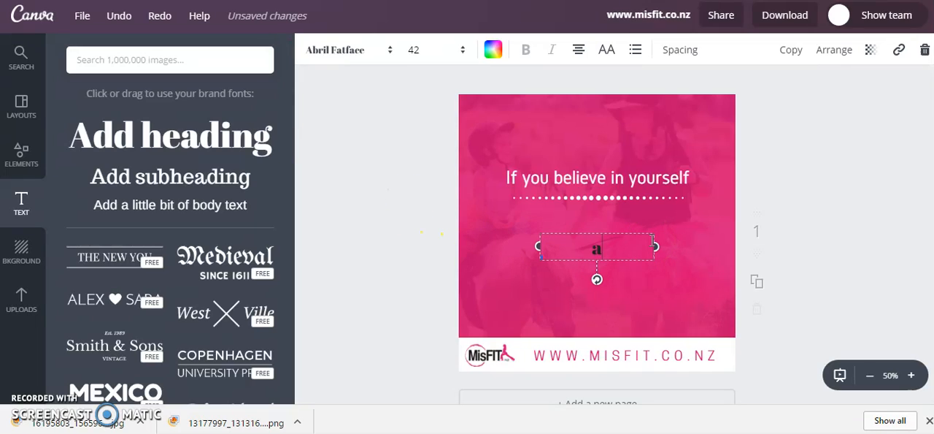
pyautogui.write('nything is possible')
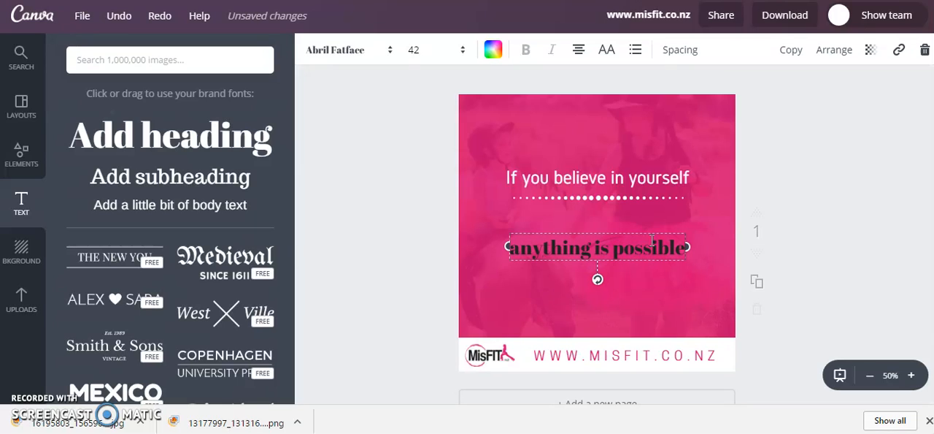
# - Switch the "anything is possible" heading to all uppercase and set its font to Amatic Small Caps
pyautogui.click(606, 50)
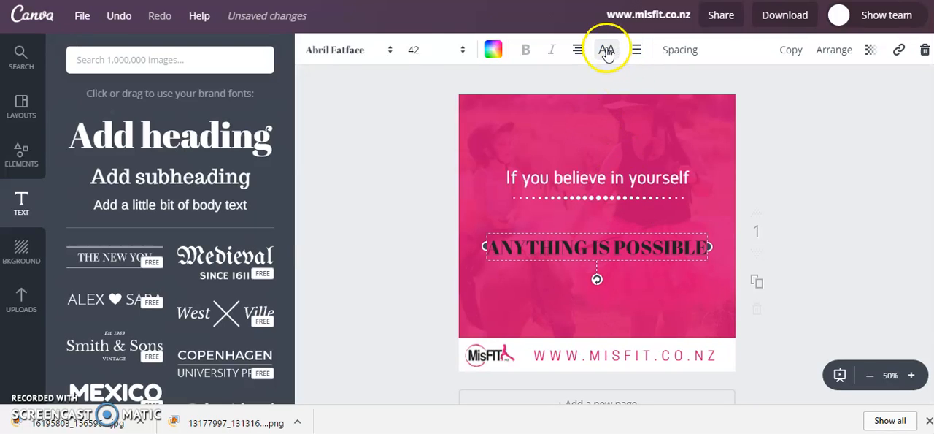
pyautogui.click(374, 57)
pyautogui.scroll(-5, 454, 173)
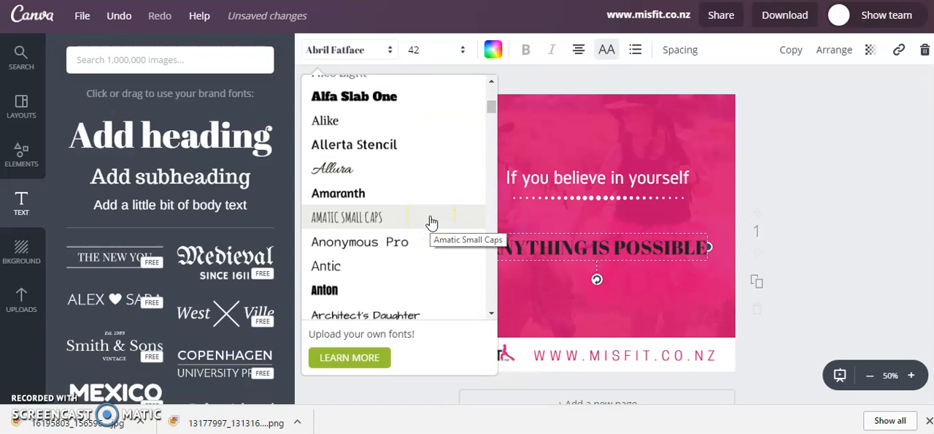
pyautogui.click(431, 218)
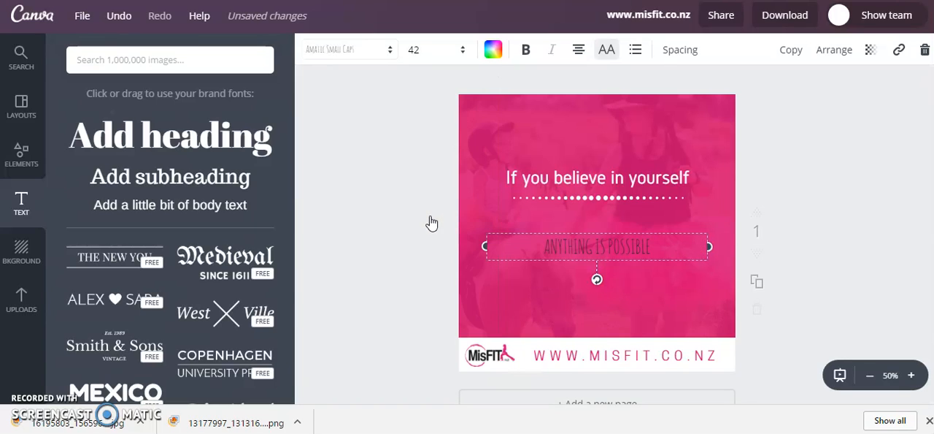
# - Make the "ANYTHING IS POSSIBLE" heading white and bold
pyautogui.click(495, 51)
pyautogui.click(619, 294)
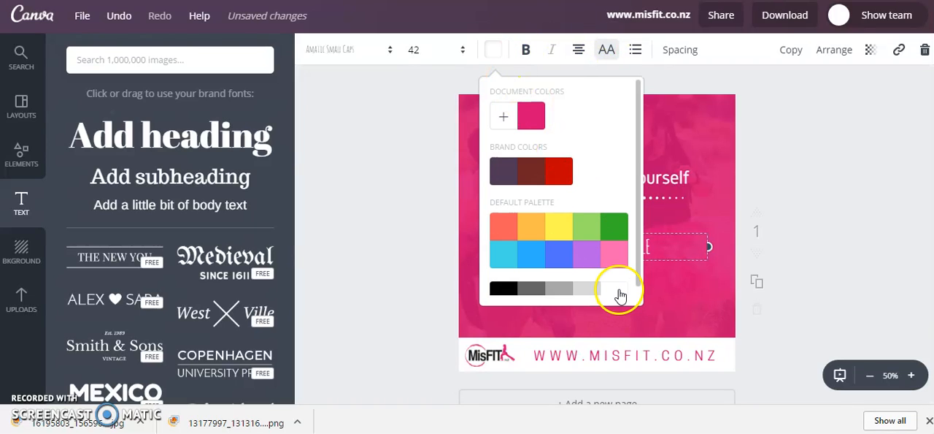
pyautogui.click(527, 51)
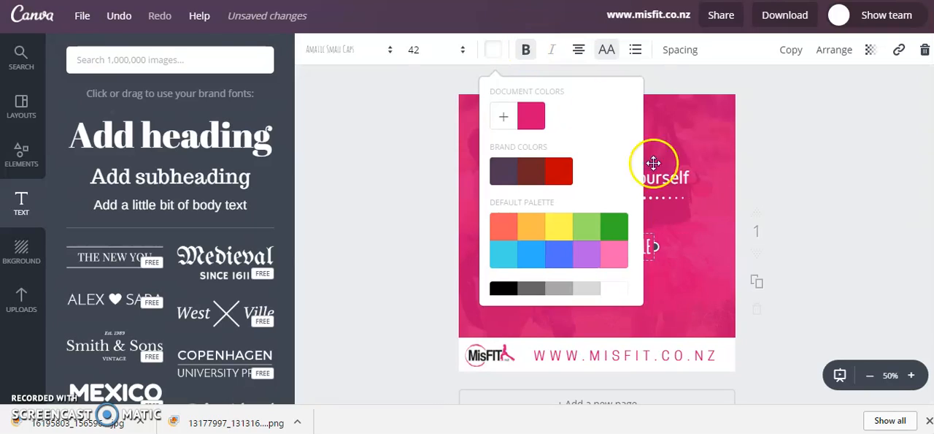
pyautogui.click(494, 55)
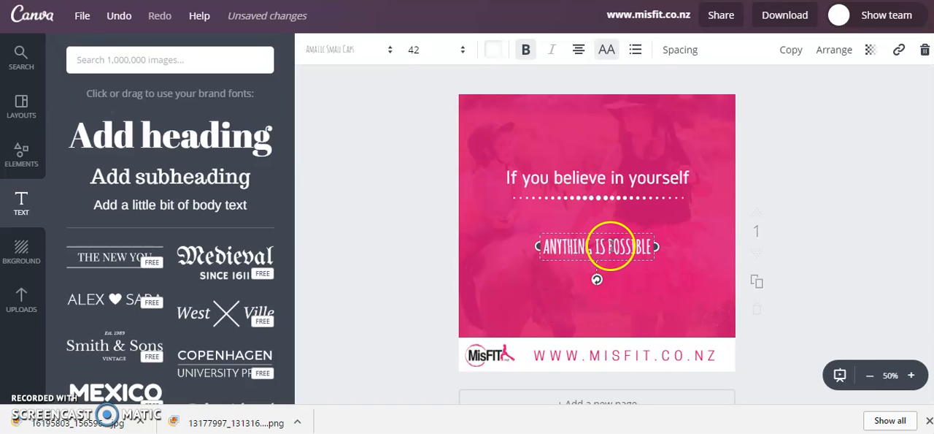
# - Break the heading into two lines before "IS POSSIBLE", enlarge it to size 104 and move it up beneath the dotted line
pyautogui.press('Return')
pyautogui.click(442, 50)
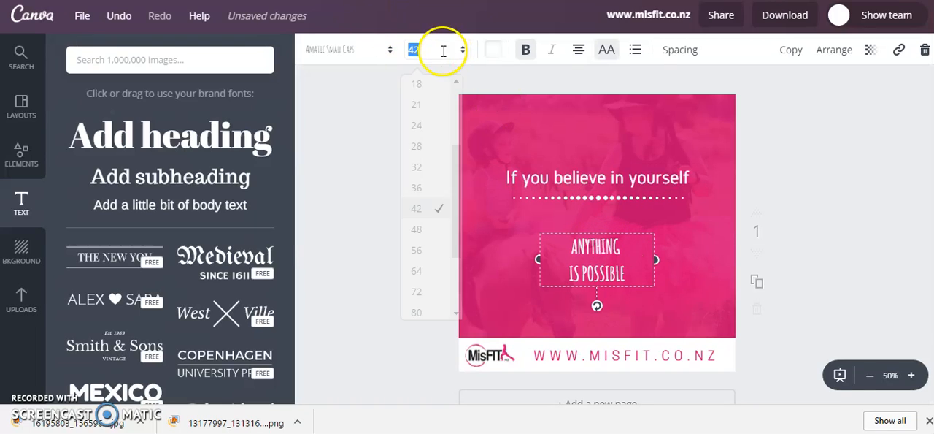
pyautogui.click(432, 293)
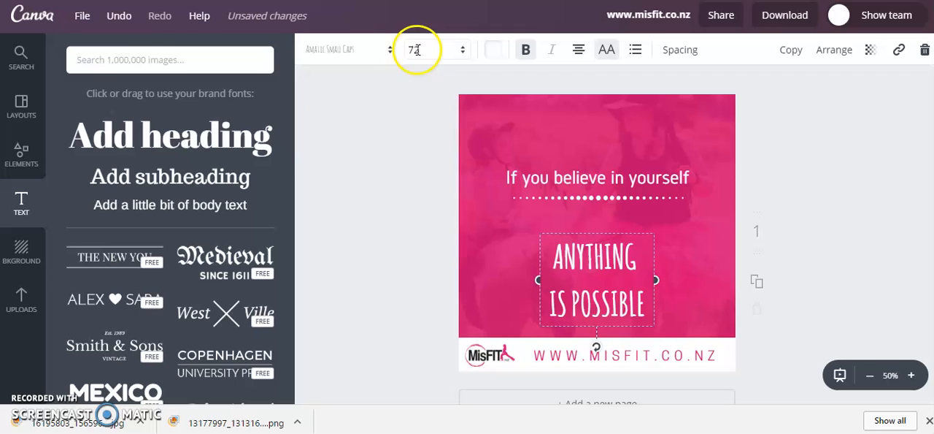
pyautogui.click(413, 46)
pyautogui.scroll(-1, 429, 270)
pyautogui.click(420, 268)
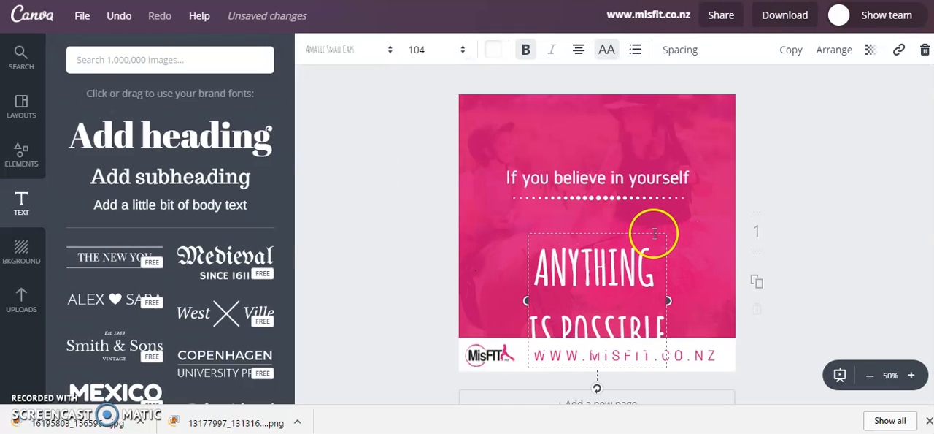
pyautogui.moveTo(652, 211); pyautogui.dragTo(653, 190)
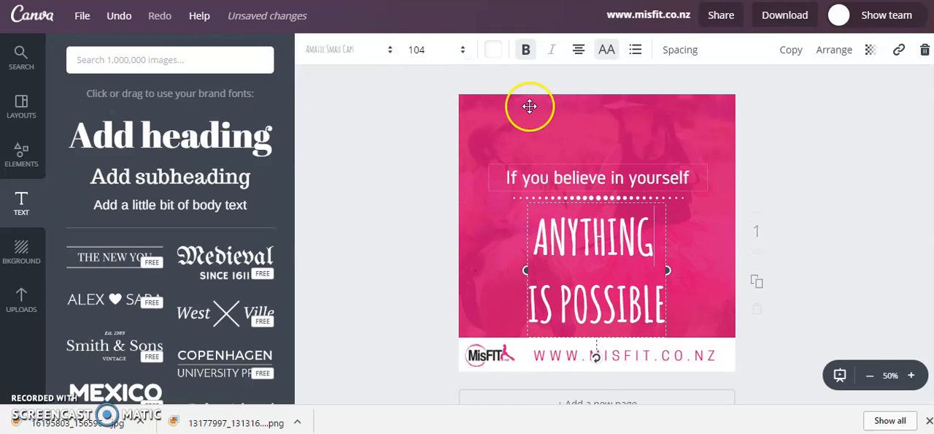
# - Enlarge the "ANYTHING IS POSSIBLE" text to size 144 and tighten its line height to 0.97
pyautogui.click(424, 49)
pyautogui.click(422, 289)
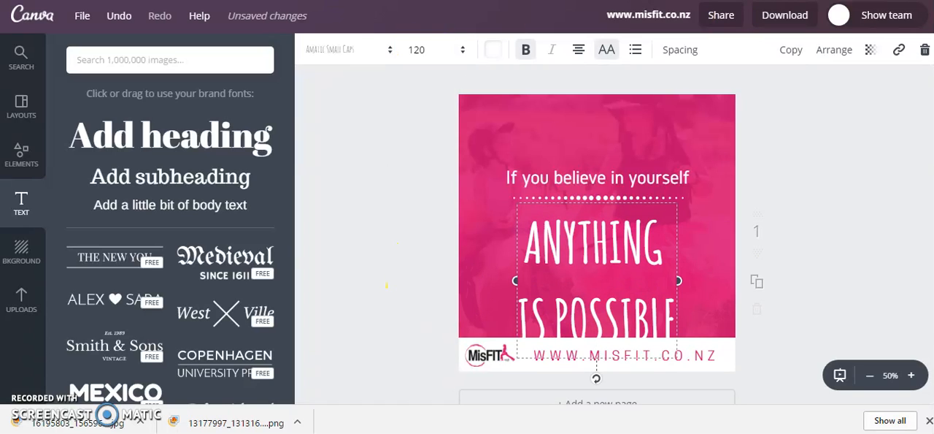
pyautogui.click(440, 49)
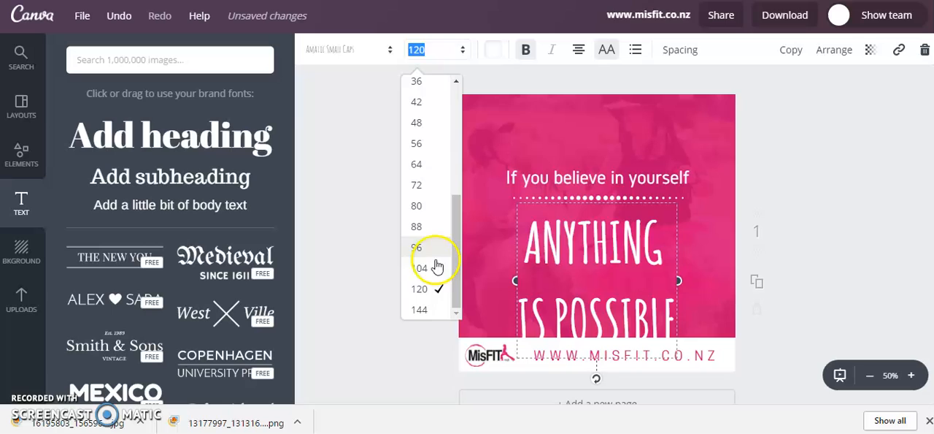
pyautogui.click(419, 311)
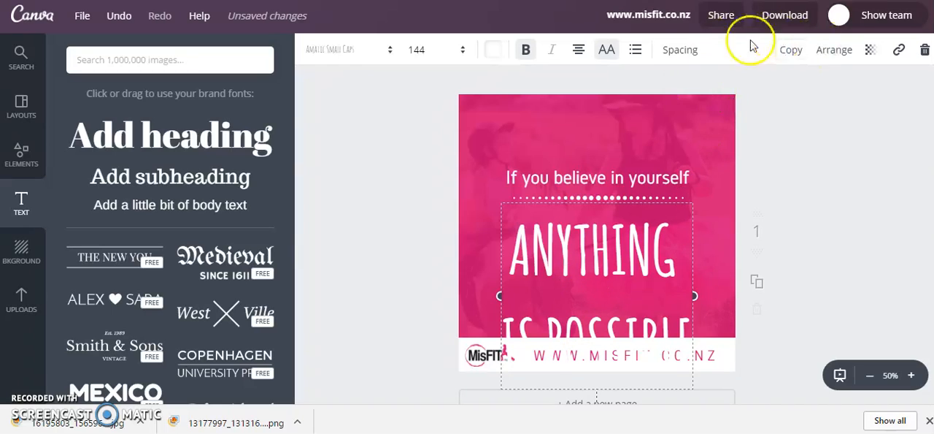
pyautogui.click(683, 50)
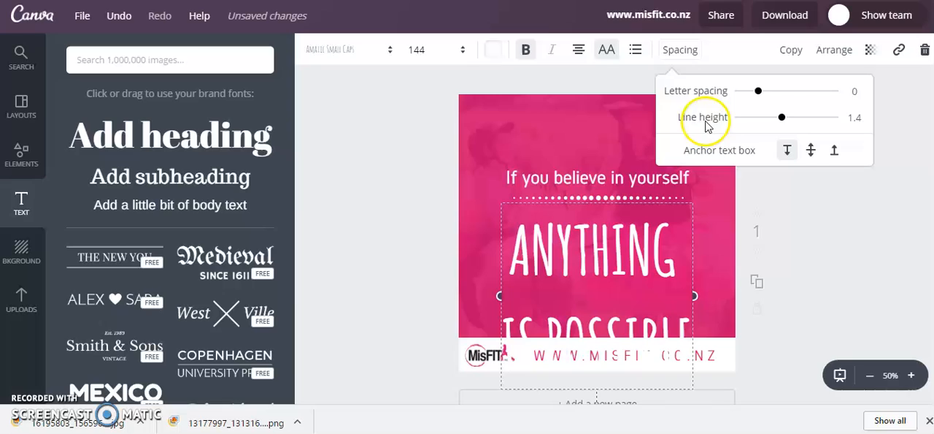
pyautogui.moveTo(785, 124); pyautogui.dragTo(763, 124)
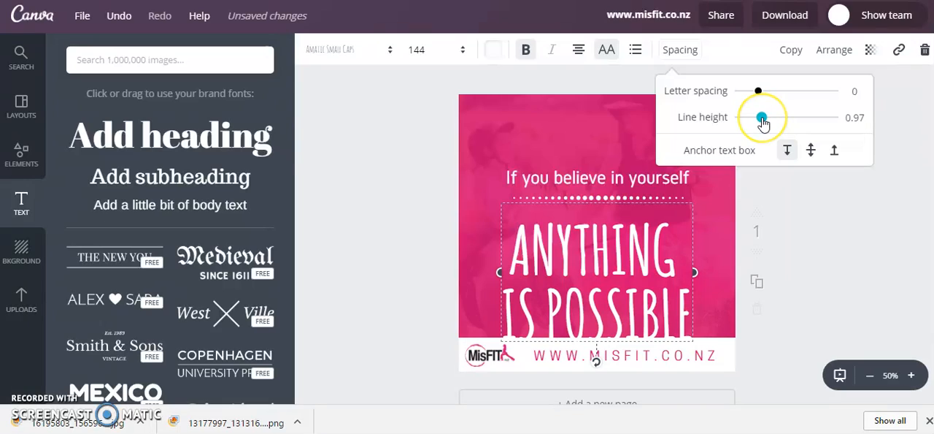
pyautogui.click(409, 302)
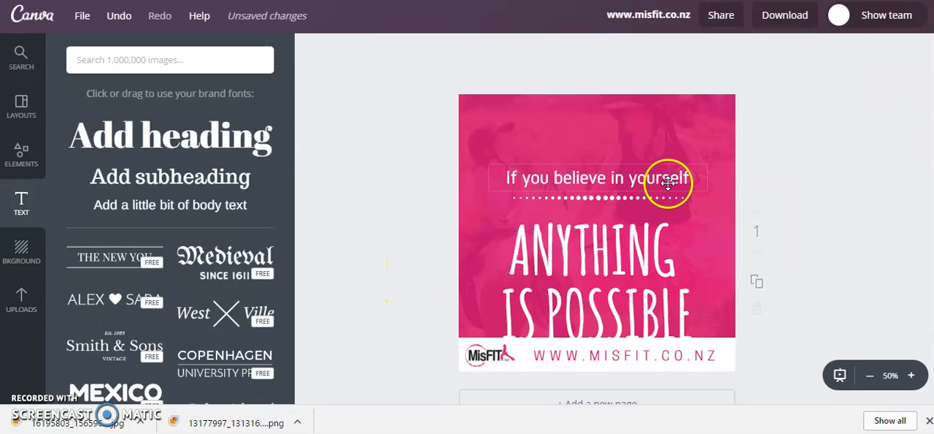
# - Shift the "If you believe in yourself" heading up slightly and lower the pink overlay's top edge to uncover a strip of photo
pyautogui.moveTo(666, 180); pyautogui.dragTo(666, 176)
pyautogui.click(709, 108)
pyautogui.moveTo(603, 94); pyautogui.dragTo(603, 112)
# - Select the background photo behind the pink overlay and nudge it slightly upward
pyautogui.click(712, 102)
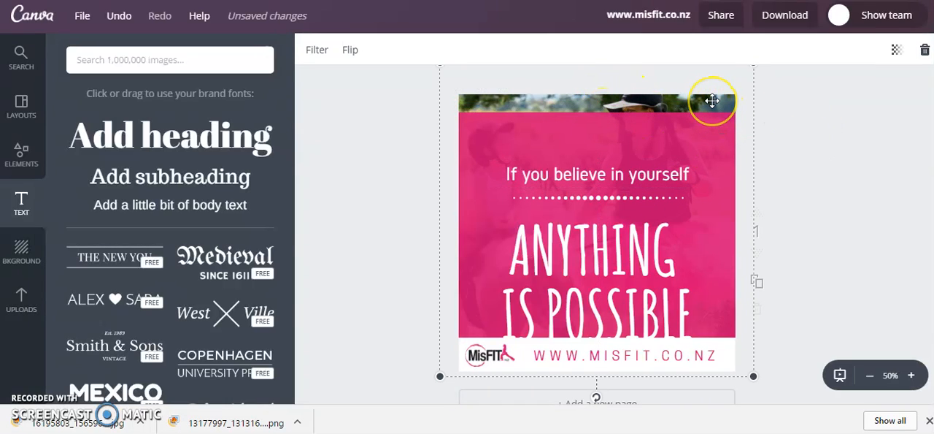
pyautogui.press('Up')
pyautogui.press('Up')
pyautogui.press('Up')
pyautogui.press('Up')
pyautogui.press('Up')
pyautogui.press('Up')
pyautogui.press('Up')
pyautogui.press('Up')
pyautogui.press('Up')
pyautogui.press('Up')
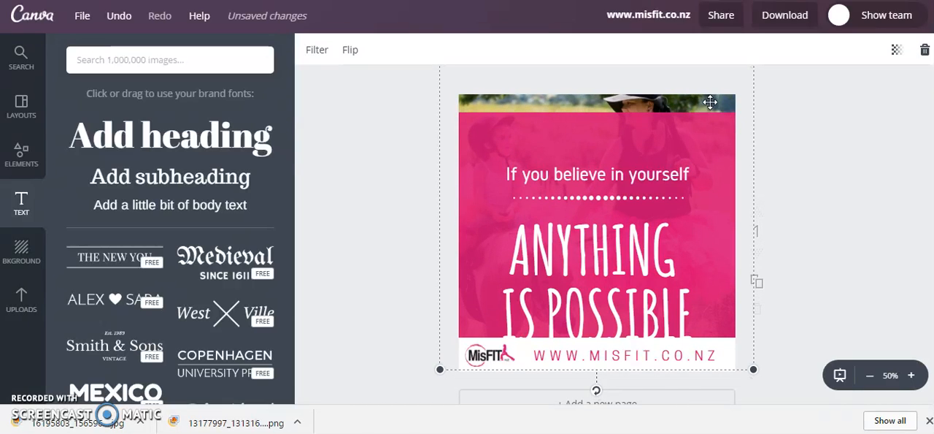
# - Stretch the pink overlay's top edge back up to cover the whole photo, and shift the "If you believe in yourself" heading up slightly
pyautogui.click(591, 132)
pyautogui.moveTo(599, 113); pyautogui.dragTo(599, 92)
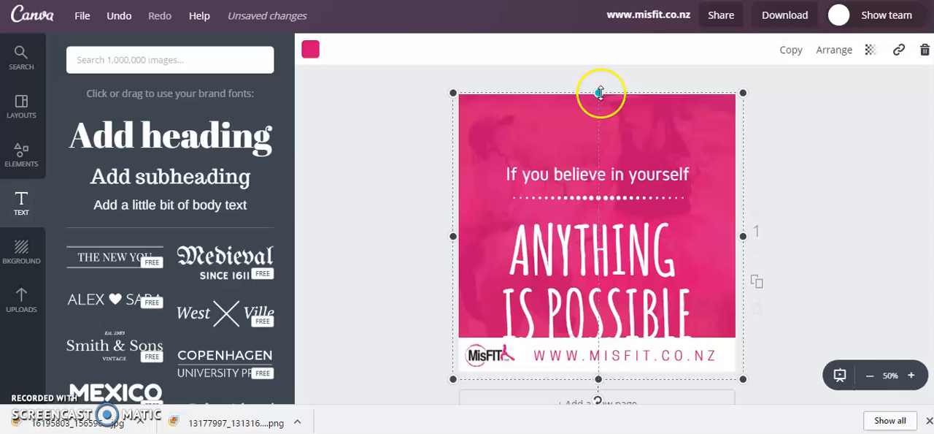
pyautogui.moveTo(613, 174); pyautogui.dragTo(613, 167)
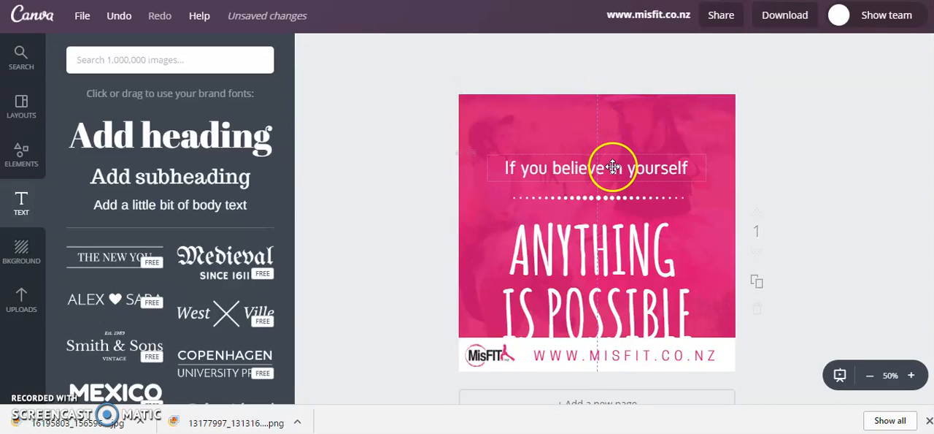
# - Move the dotted line up close beneath the heading and raise the "ANYTHING IS POSSIBLE" text clear of the white logo strip
pyautogui.moveTo(606, 197); pyautogui.dragTo(606, 182)
pyautogui.moveTo(601, 237); pyautogui.dragTo(602, 230)
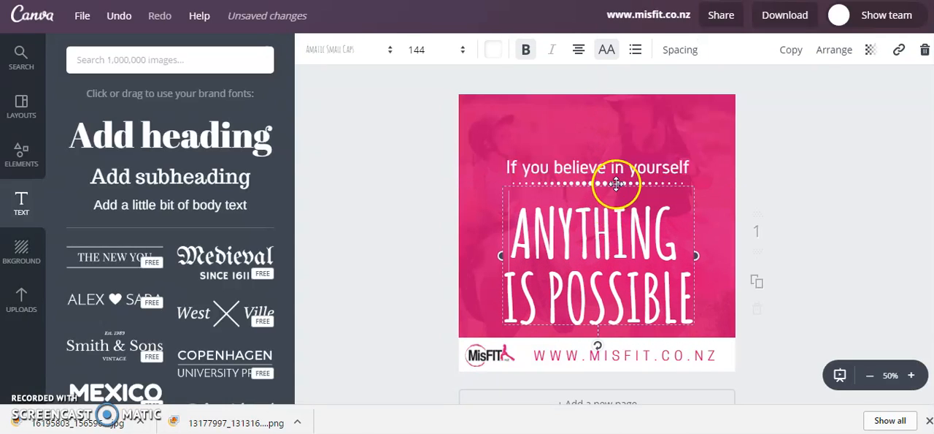
pyautogui.moveTo(622, 189); pyautogui.dragTo(621, 188)
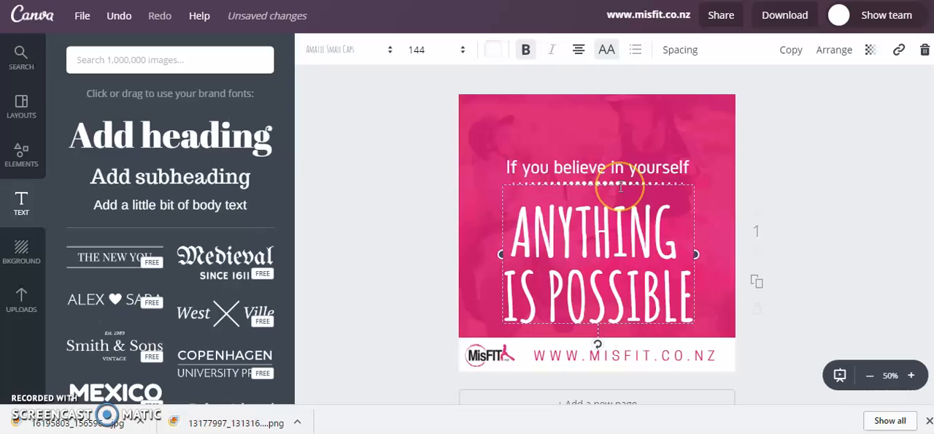
pyautogui.click(857, 231)
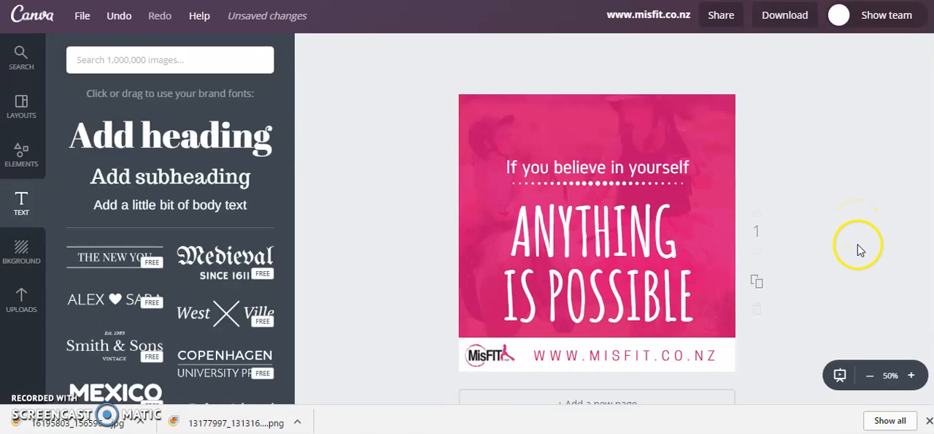
# - Set the line height of the "ANYTHING IS POSSIBLE" text to 1 and deselect it
pyautogui.click(646, 268)
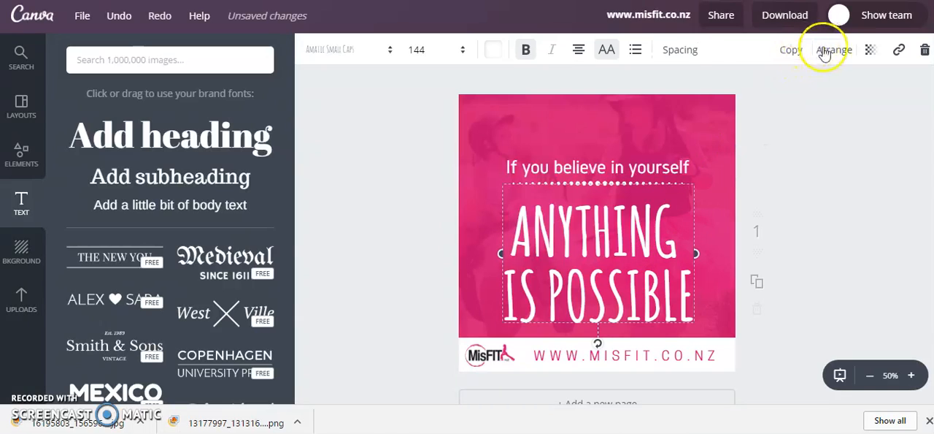
pyautogui.click(680, 49)
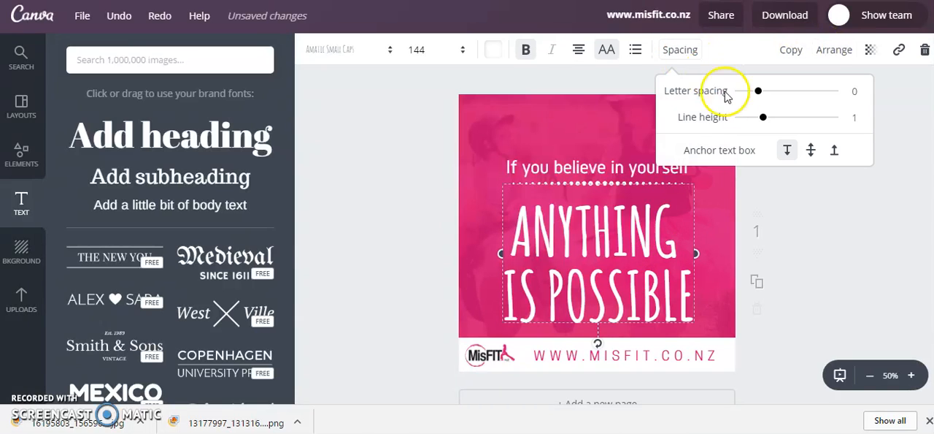
pyautogui.click(762, 117)
pyautogui.click(792, 228)
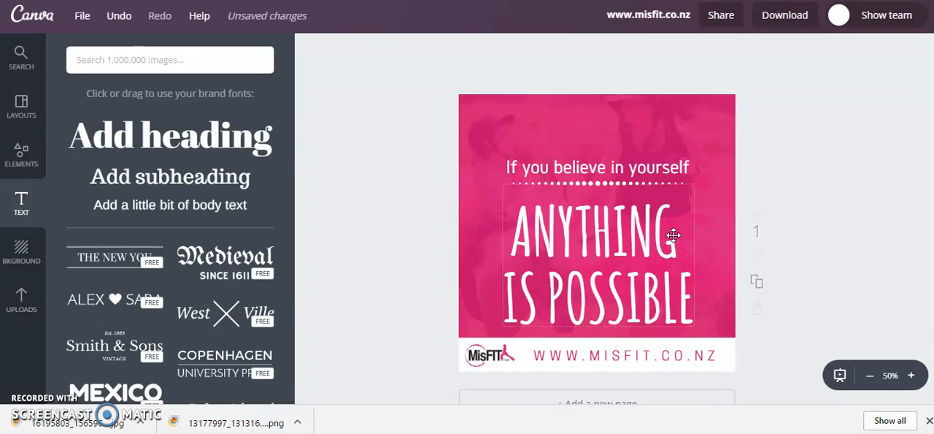
pyautogui.click(764, 192)
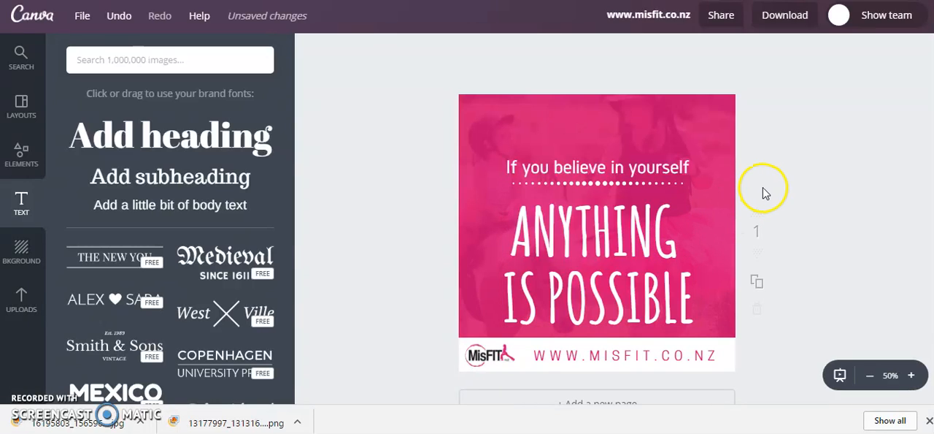